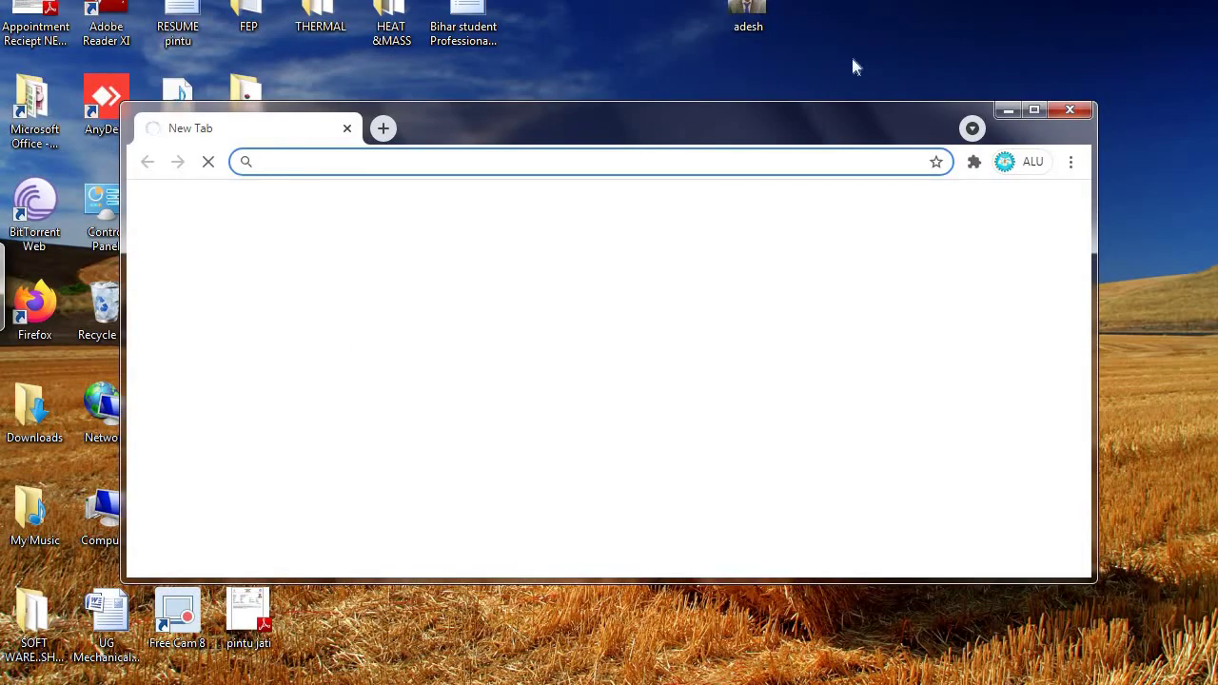
- Load the Post Matric Scholarship portal at pmsonline.bih.nic.in in the maximized browser and go to its home page
{"action": "left_click", "coordinate": [1026, 110]}
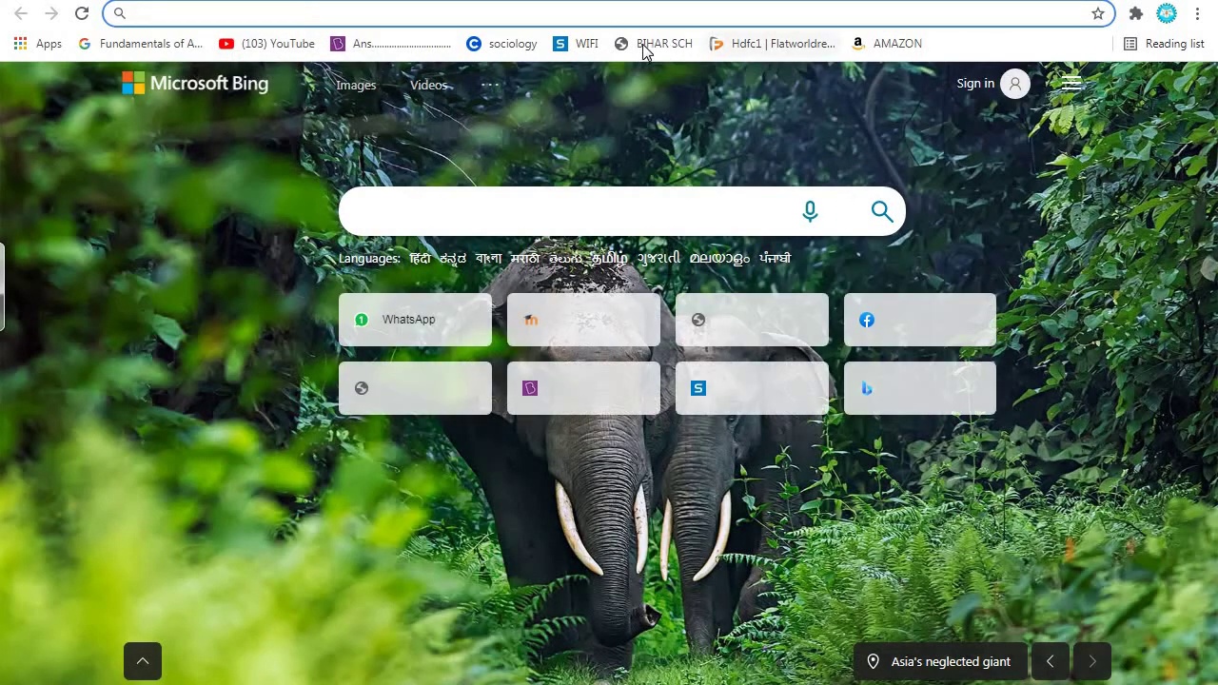
{"action": "key", "text": "ctrl+v"}
{"action": "key", "text": "Return"}
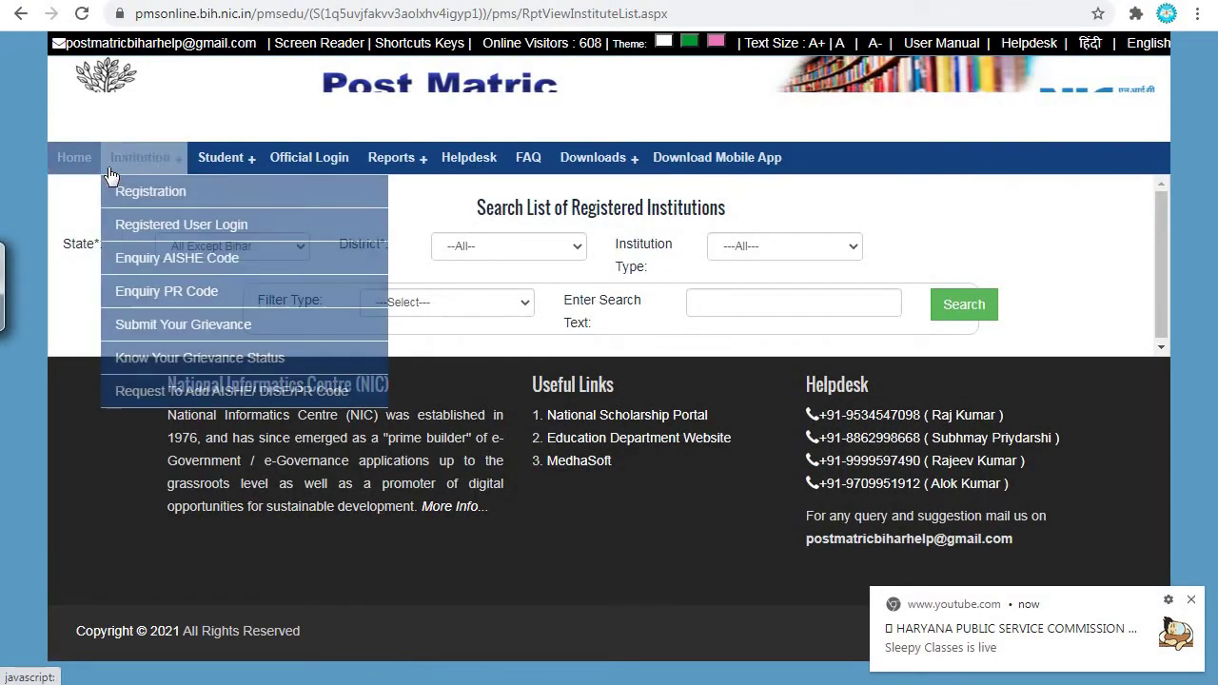
{"action": "left_click", "coordinate": [105, 176]}
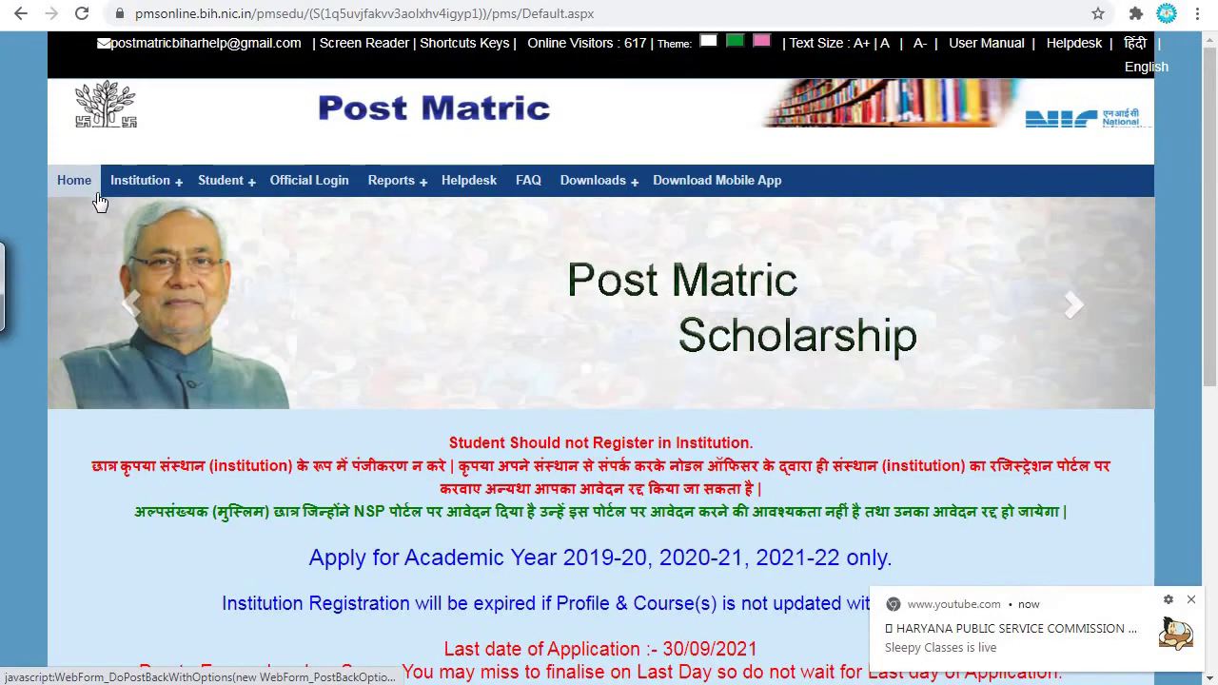
- Open the BC & EBC students' Post Matric Scholarship page and go to the search list of registered institutions
{"action": "scroll", "coordinate": [355, 347], "scroll_direction": "down", "scroll_amount": 2}
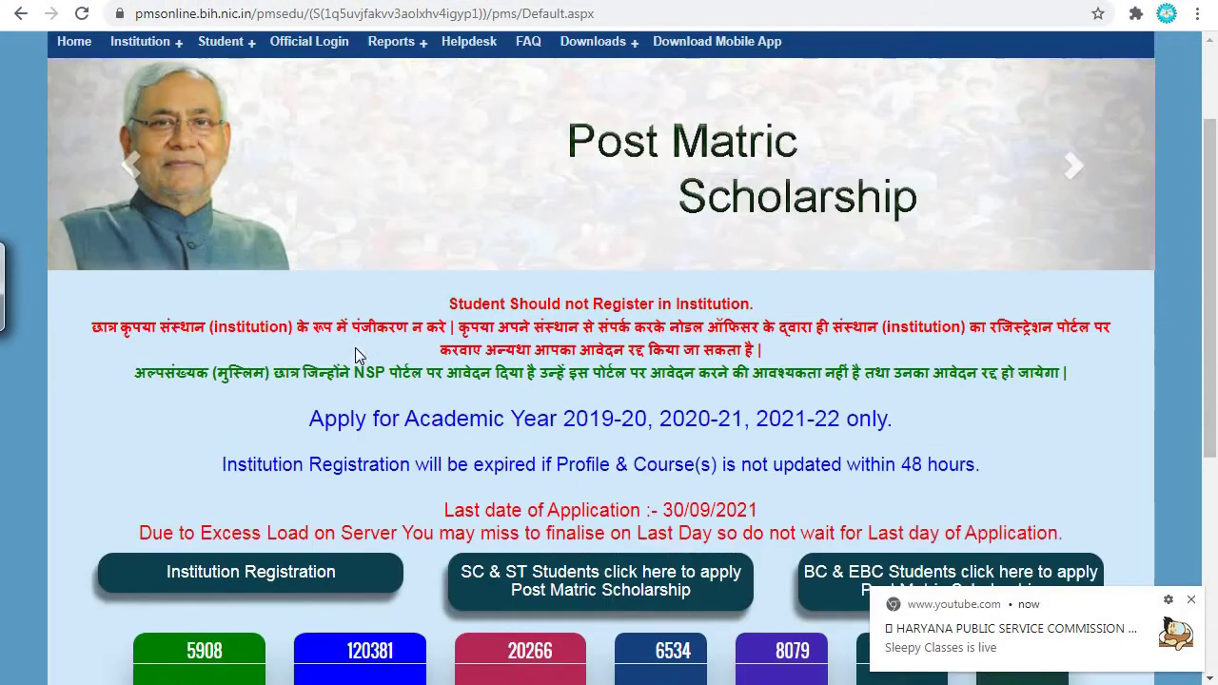
{"action": "scroll", "coordinate": [406, 343], "scroll_direction": "up", "scroll_amount": 2}
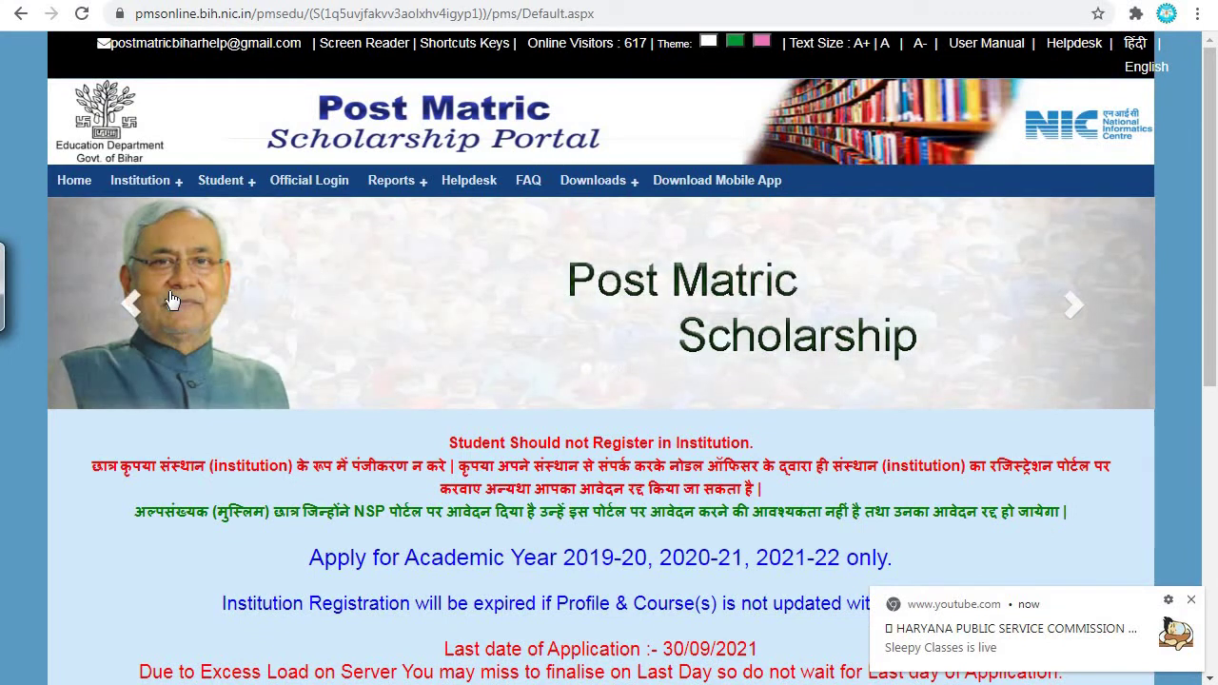
{"action": "scroll", "coordinate": [405, 337], "scroll_direction": "down", "scroll_amount": 4}
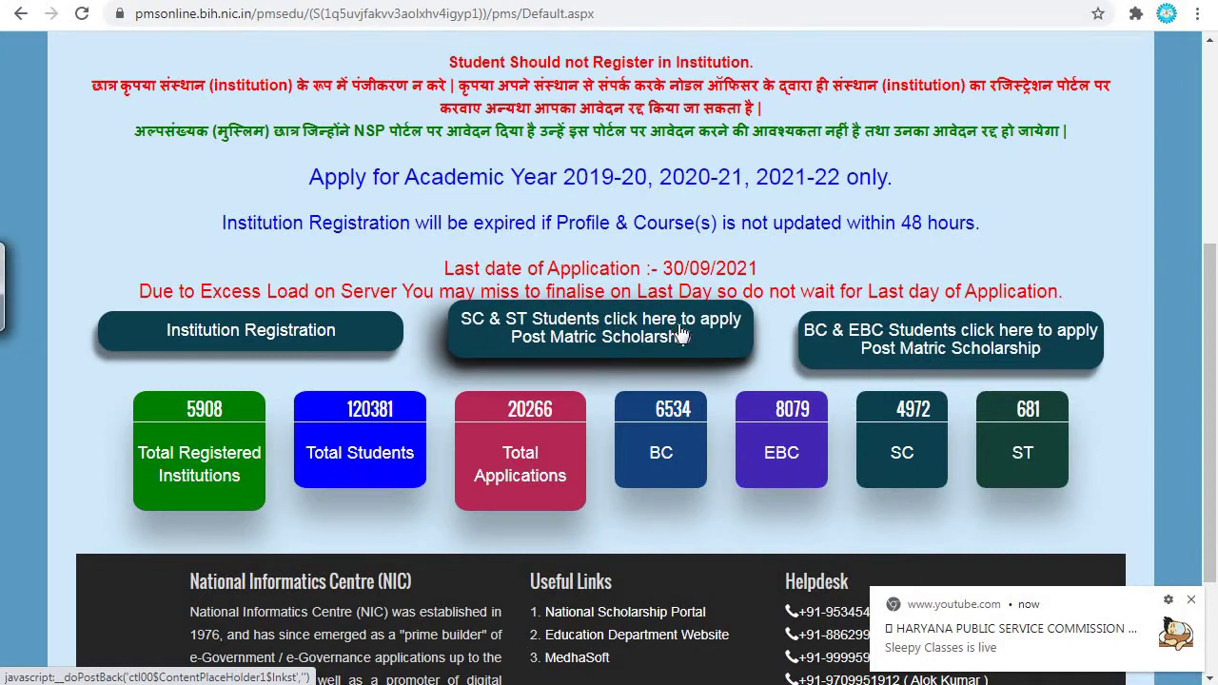
{"action": "left_click", "coordinate": [900, 331]}
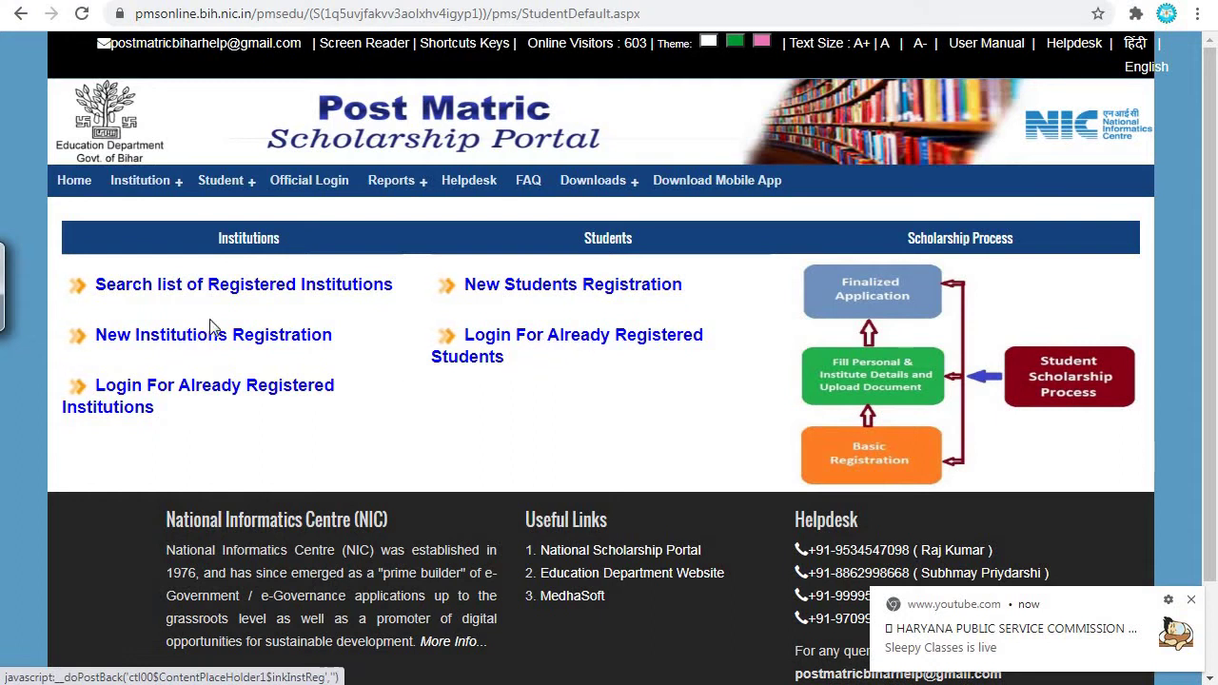
{"action": "left_click", "coordinate": [246, 285]}
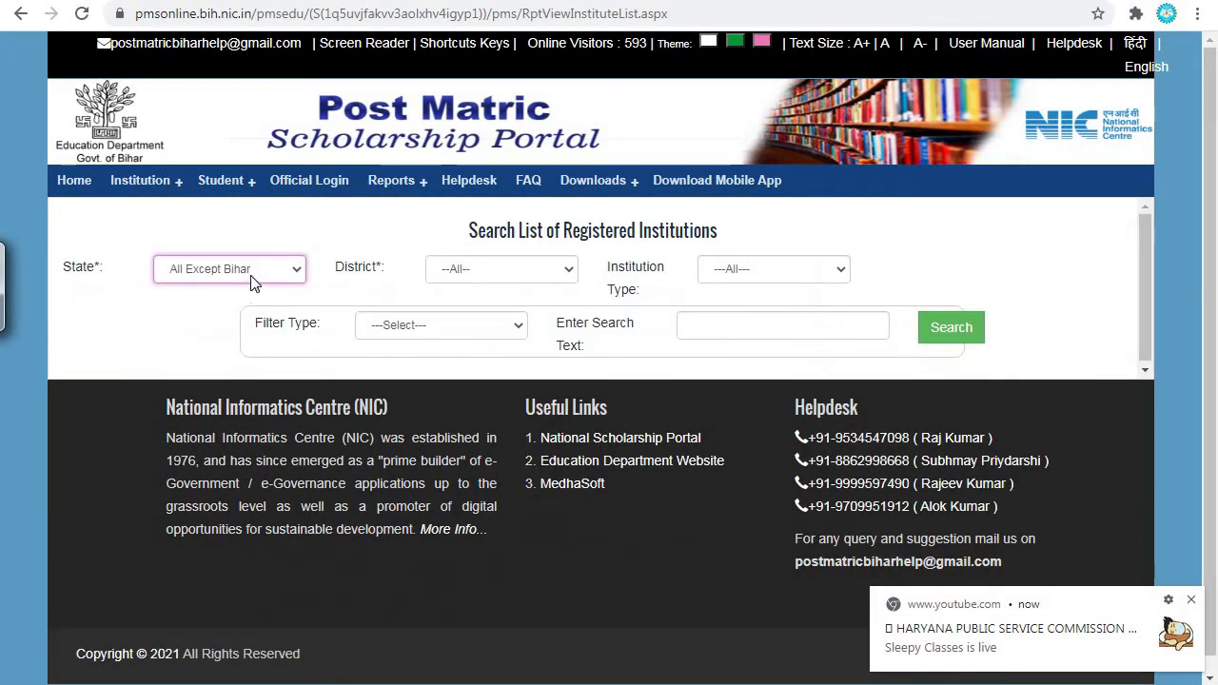
- Set the institution search to the state TAMIL NADU and the district KANCHIPURAM
{"action": "left_click", "coordinate": [261, 268]}
{"action": "scroll", "coordinate": [282, 399], "scroll_direction": "down", "scroll_amount": 3}
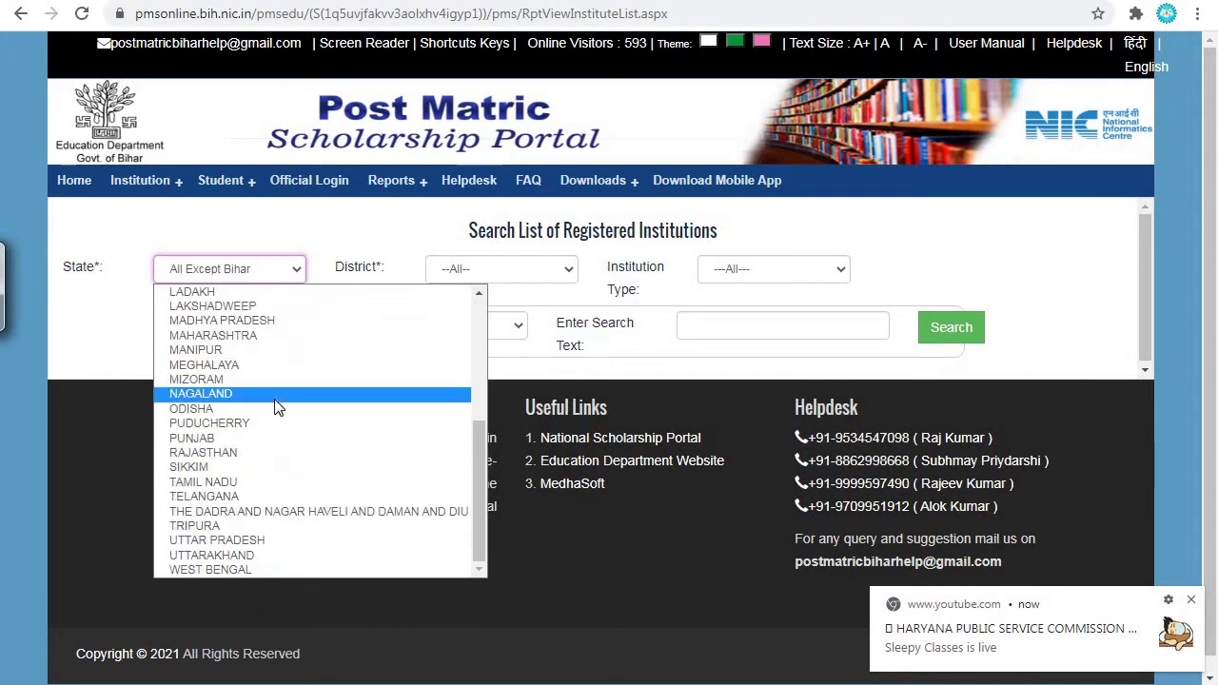
{"action": "scroll", "coordinate": [275, 408], "scroll_direction": "up", "scroll_amount": 4}
{"action": "scroll", "coordinate": [274, 443], "scroll_direction": "down", "scroll_amount": 5}
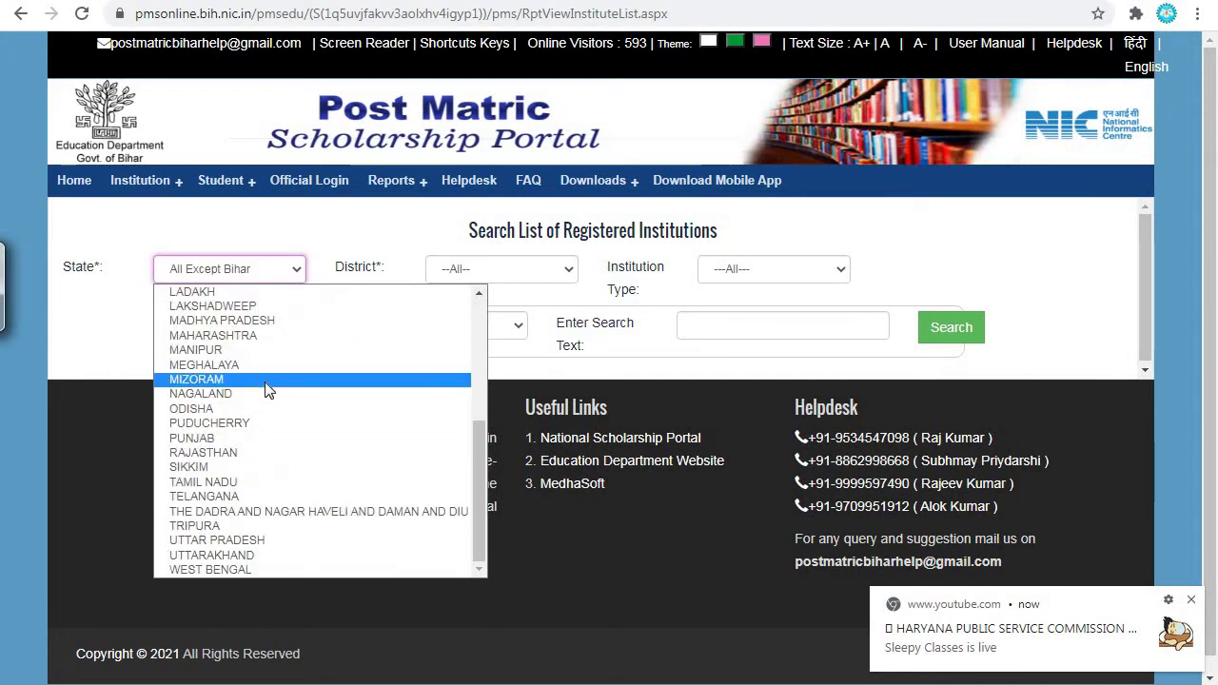
{"action": "left_click", "coordinate": [277, 482]}
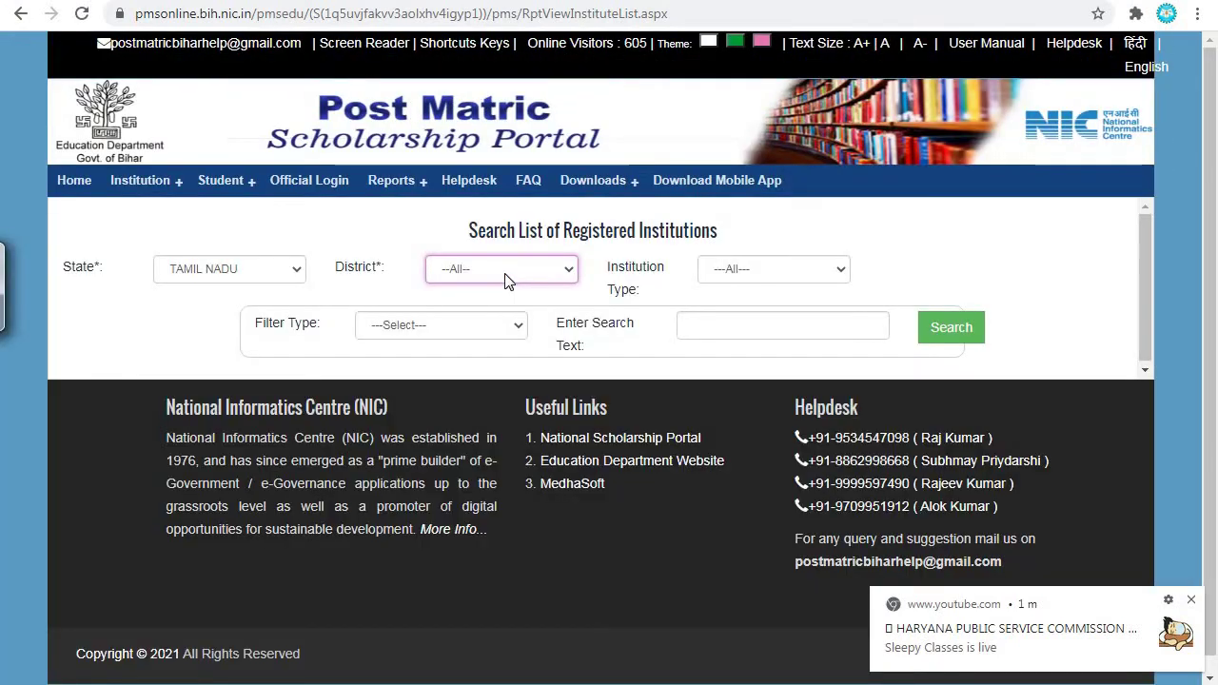
{"action": "left_click", "coordinate": [507, 279]}
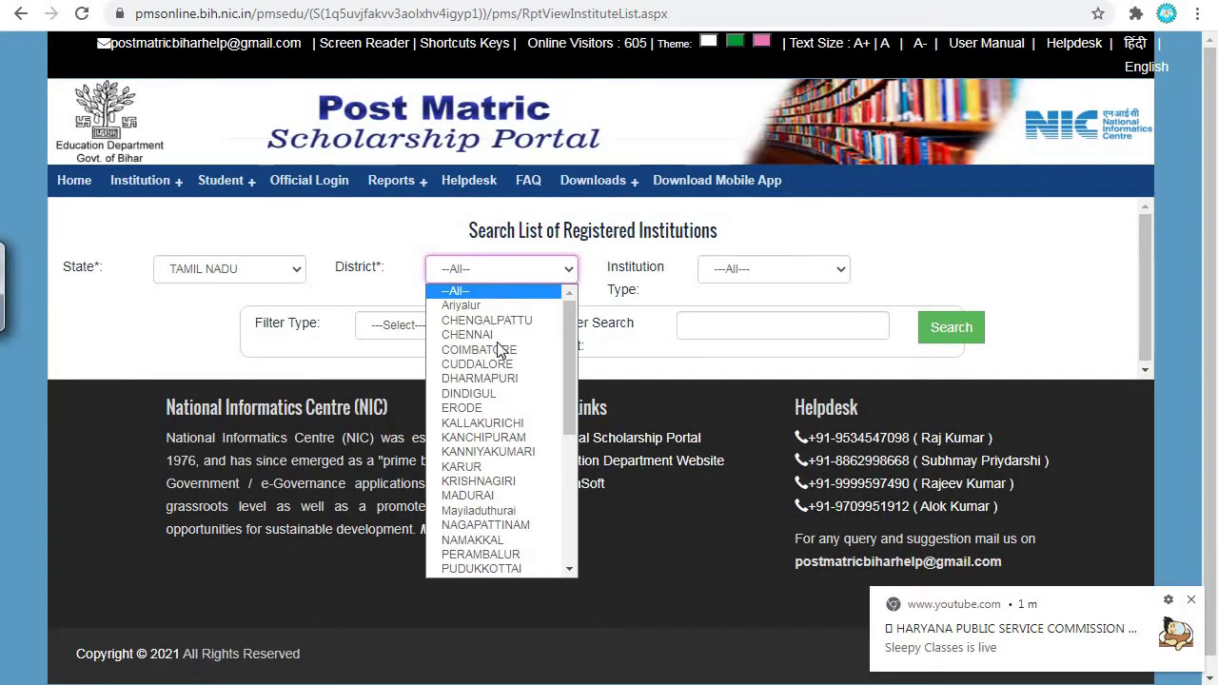
{"action": "left_click", "coordinate": [507, 435]}
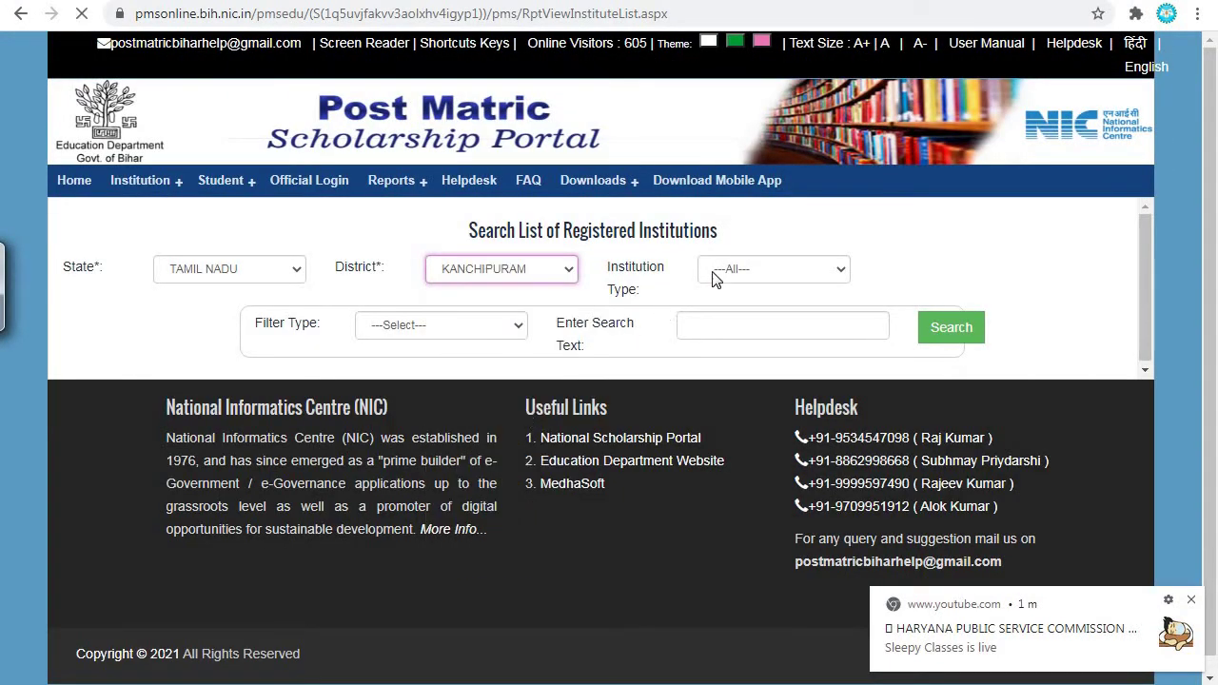
- Search for institutions of type Graduation & Above and look through the resulting list
{"action": "left_click", "coordinate": [783, 272]}
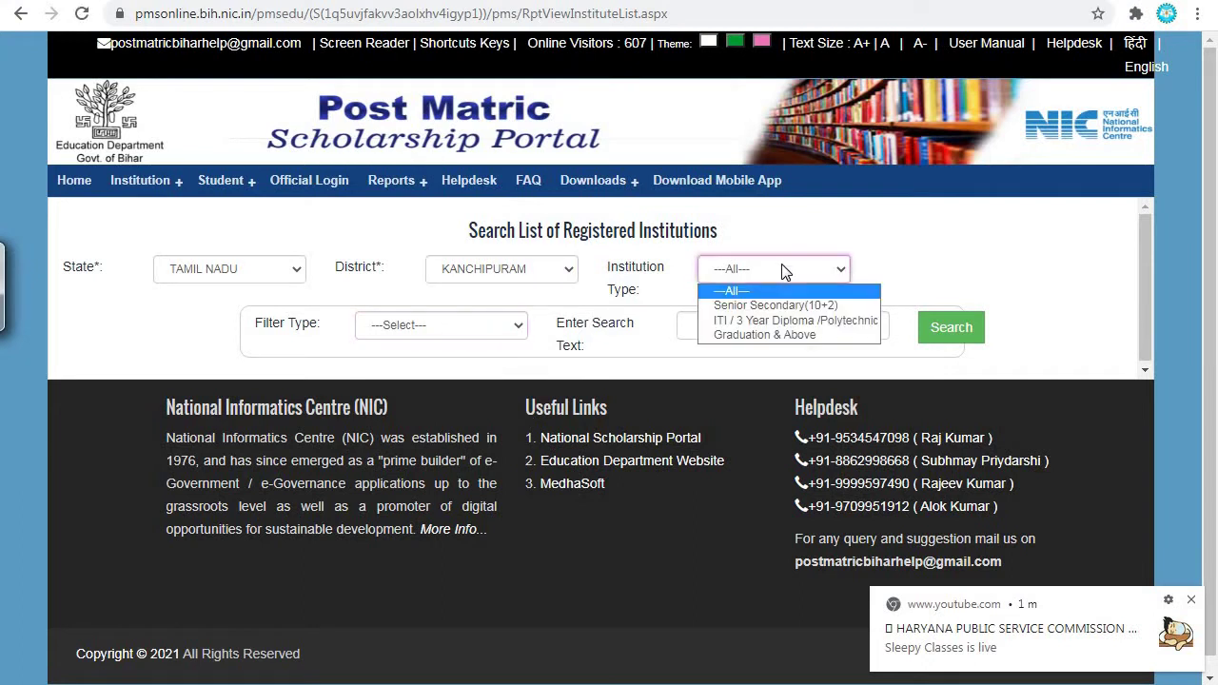
{"action": "left_click", "coordinate": [794, 333]}
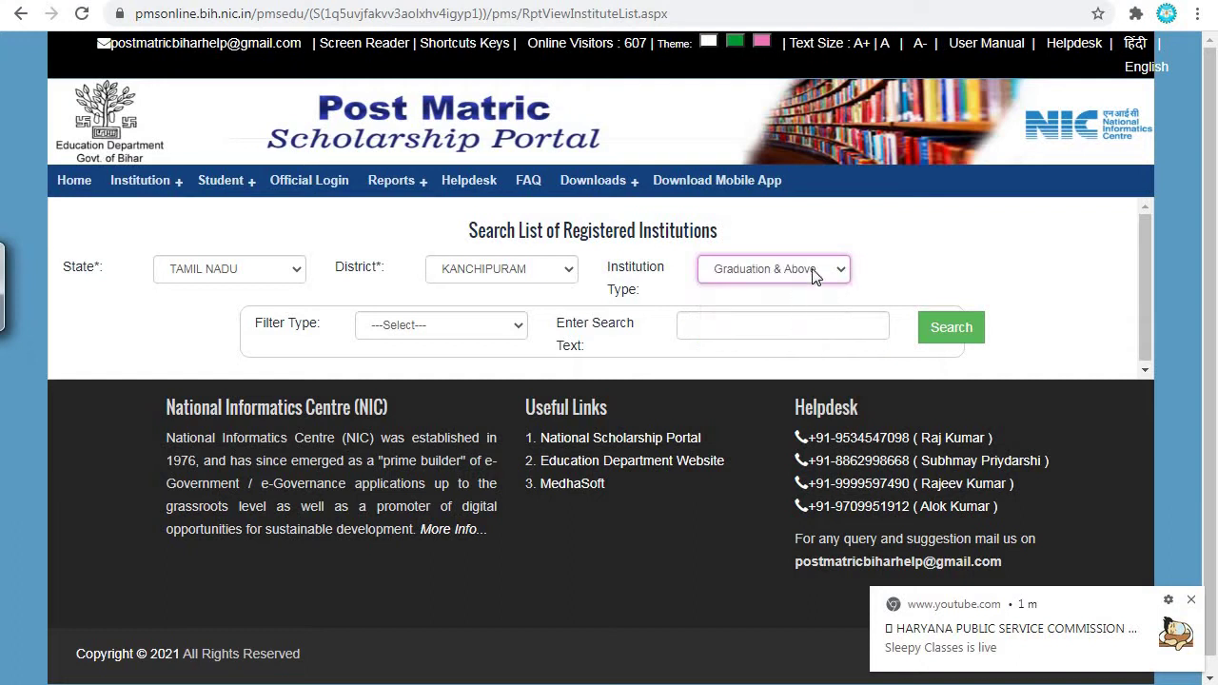
{"action": "left_click", "coordinate": [948, 327]}
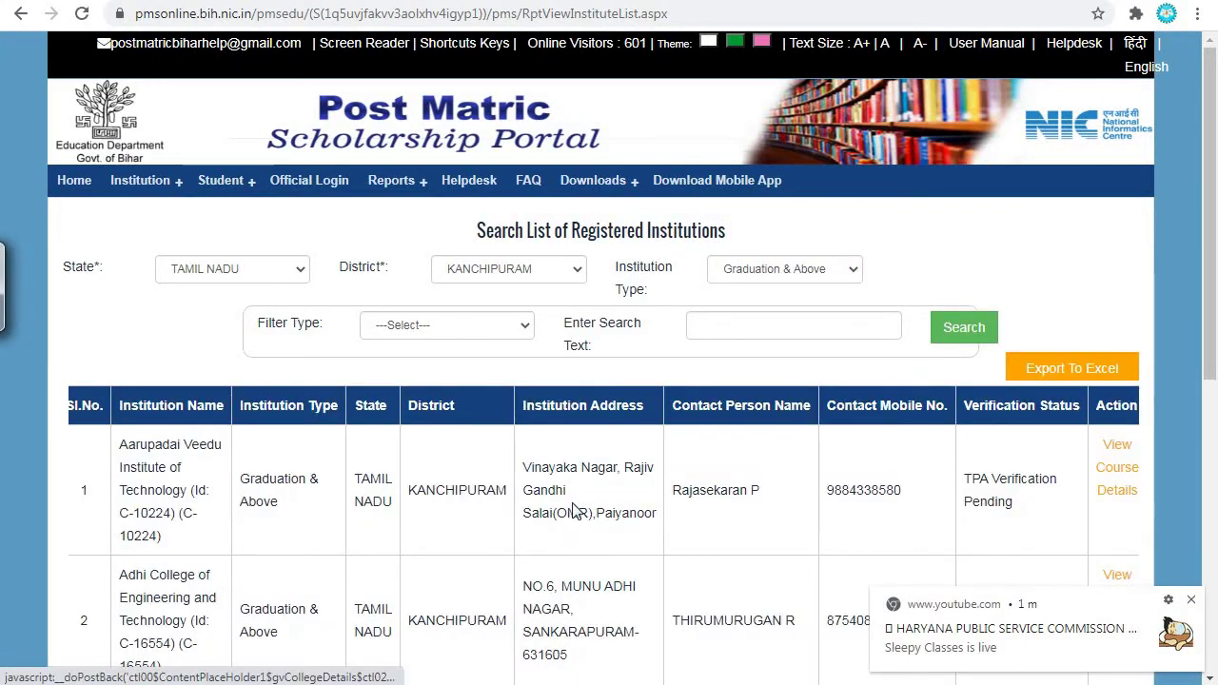
{"action": "scroll", "coordinate": [574, 511], "scroll_direction": "down", "scroll_amount": 4}
{"action": "scroll", "coordinate": [457, 504], "scroll_direction": "down", "scroll_amount": 1}
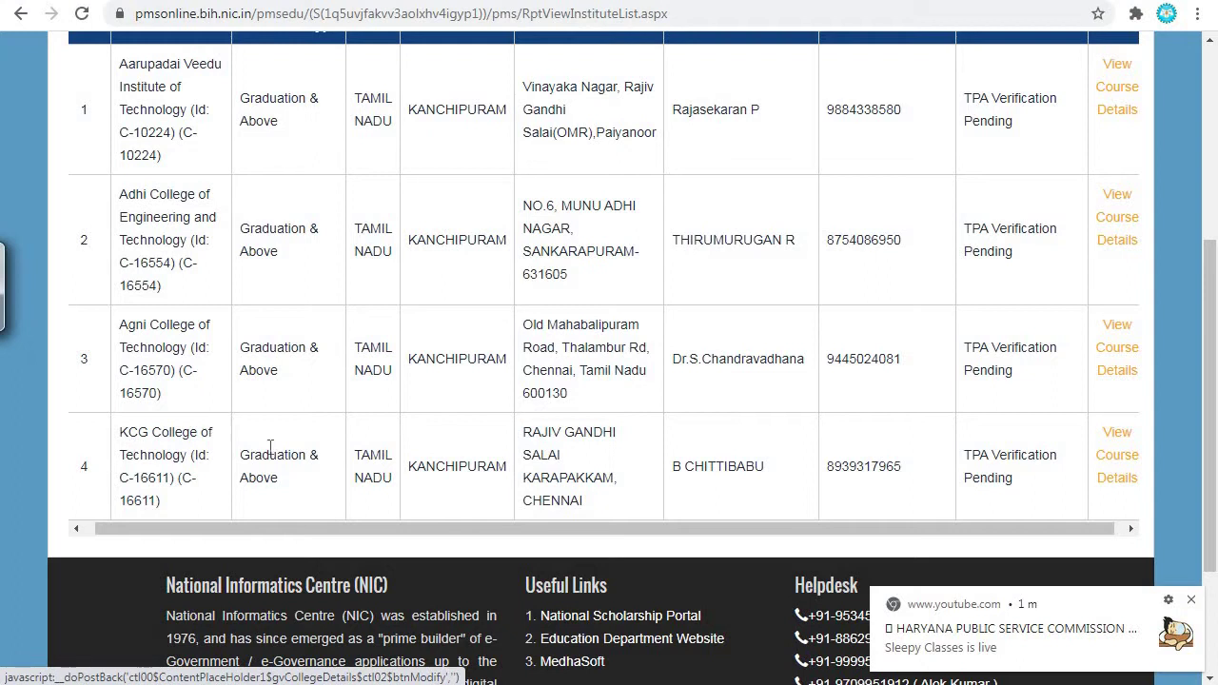
{"action": "scroll", "coordinate": [767, 422], "scroll_direction": "up", "scroll_amount": 5}
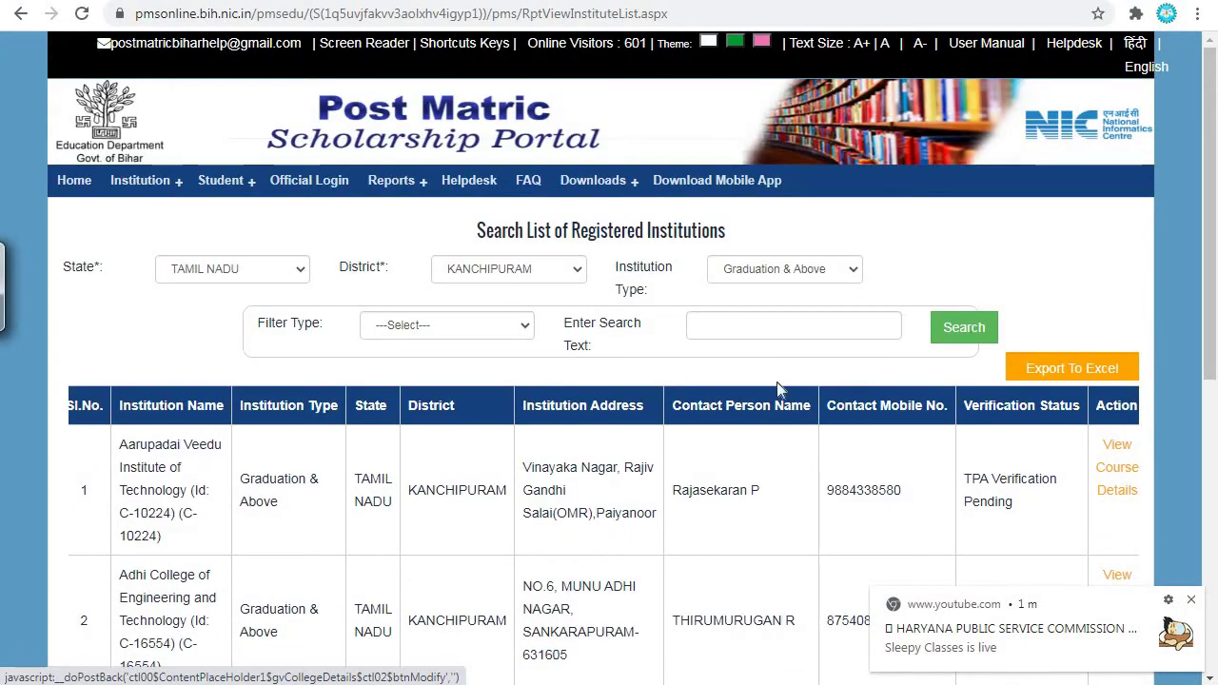
- Return to the home page and open the login for already registered BC/EBC students
{"action": "left_click", "coordinate": [82, 185]}
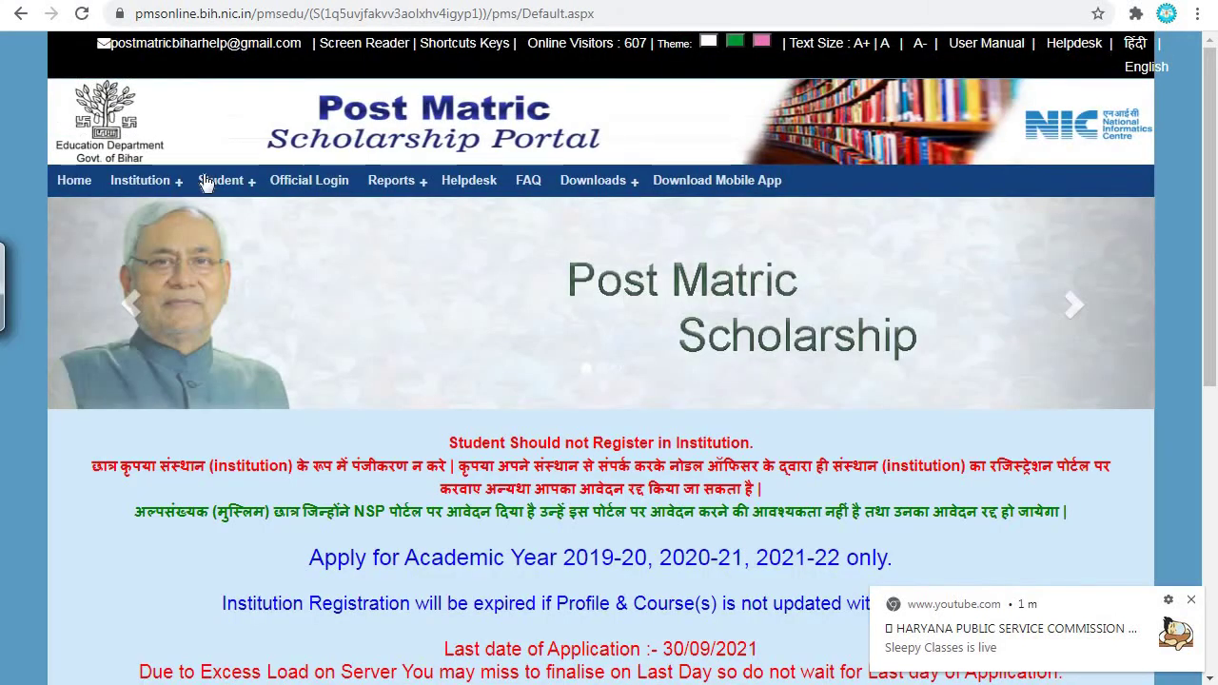
{"action": "mouse_move", "coordinate": [219, 181]}
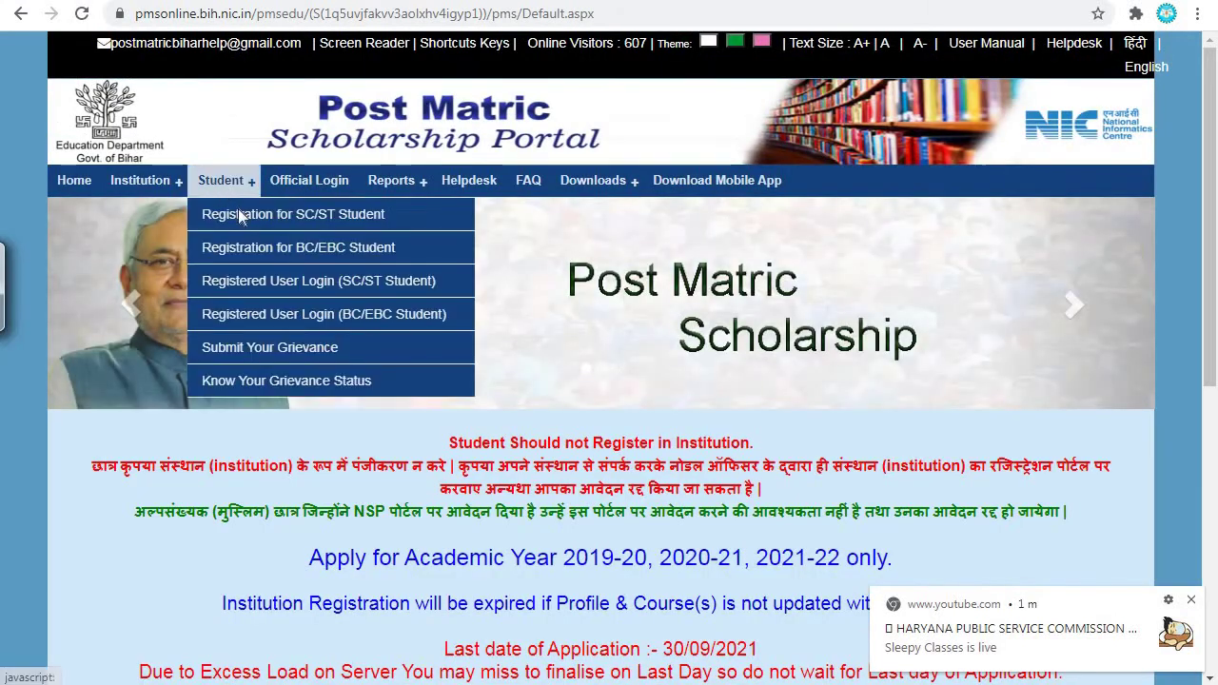
{"action": "left_click", "coordinate": [285, 312]}
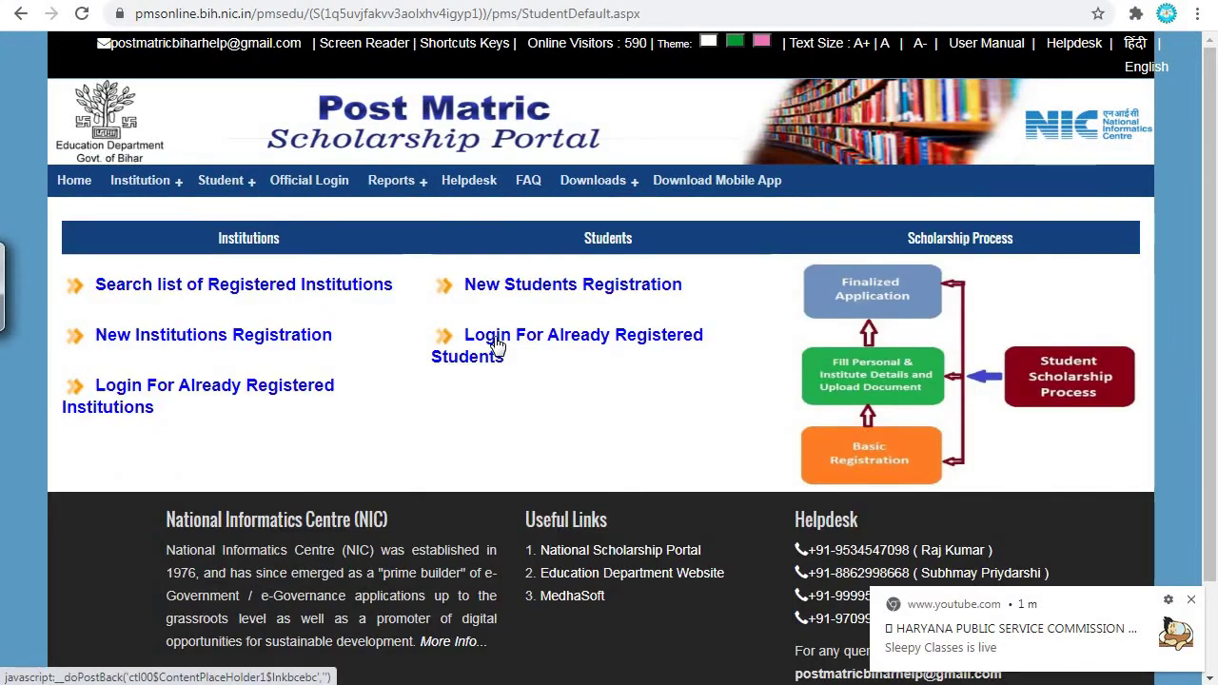
{"action": "left_click", "coordinate": [495, 344]}
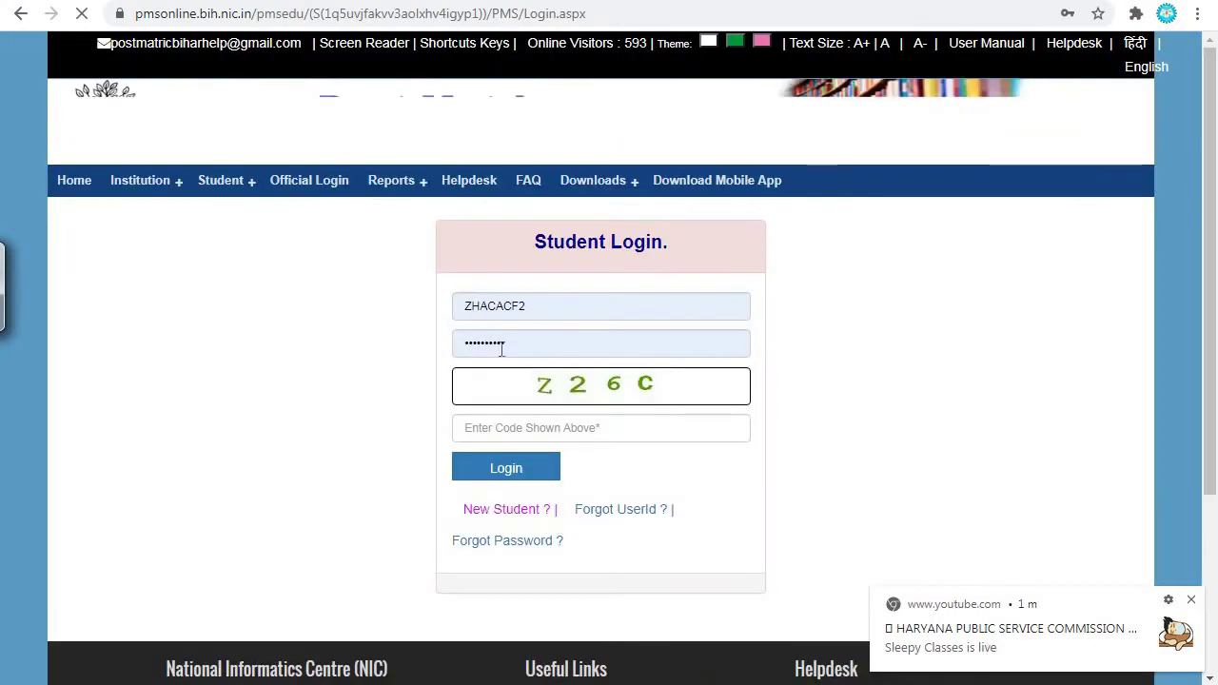
- Enter the verification code shown in the captcha image and log in to the student account
{"action": "left_click", "coordinate": [542, 427]}
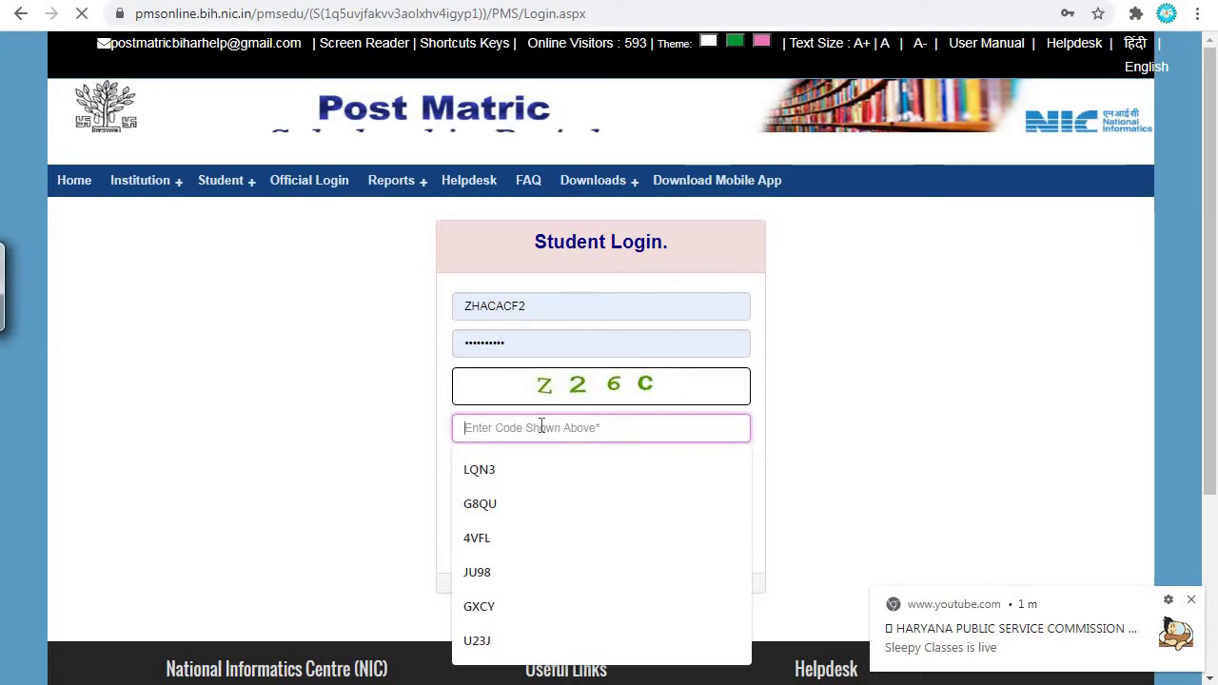
{"action": "type", "text": "Z"}
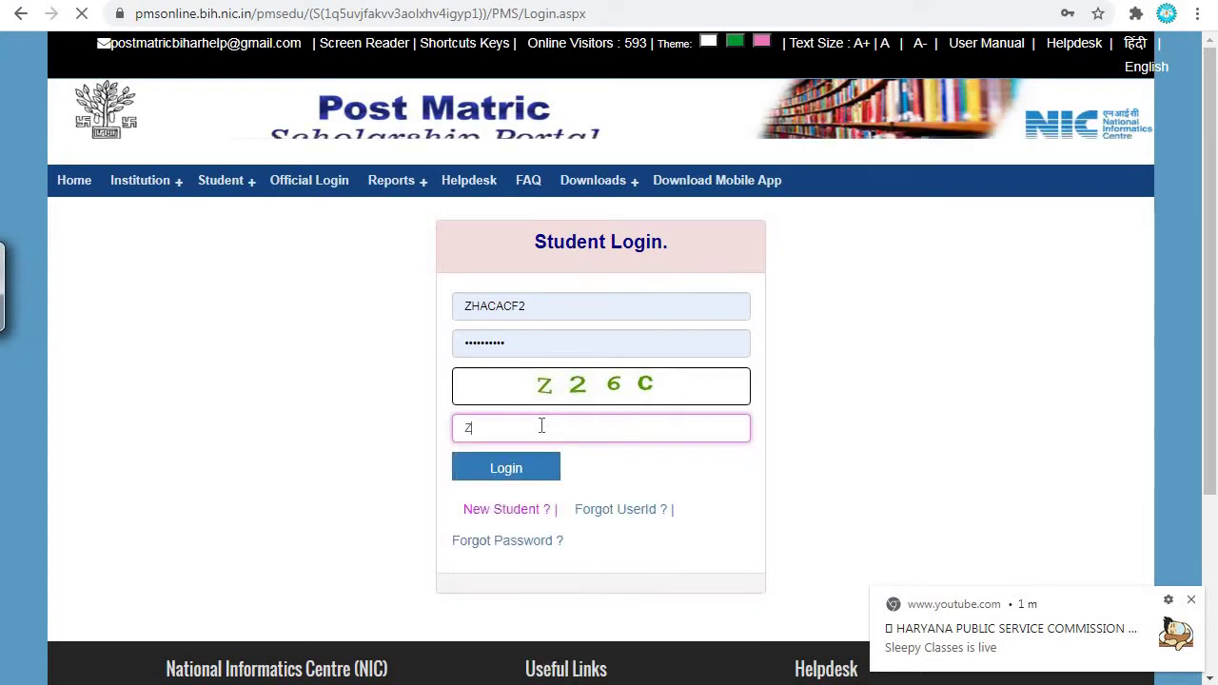
{"action": "type", "text": "@"}
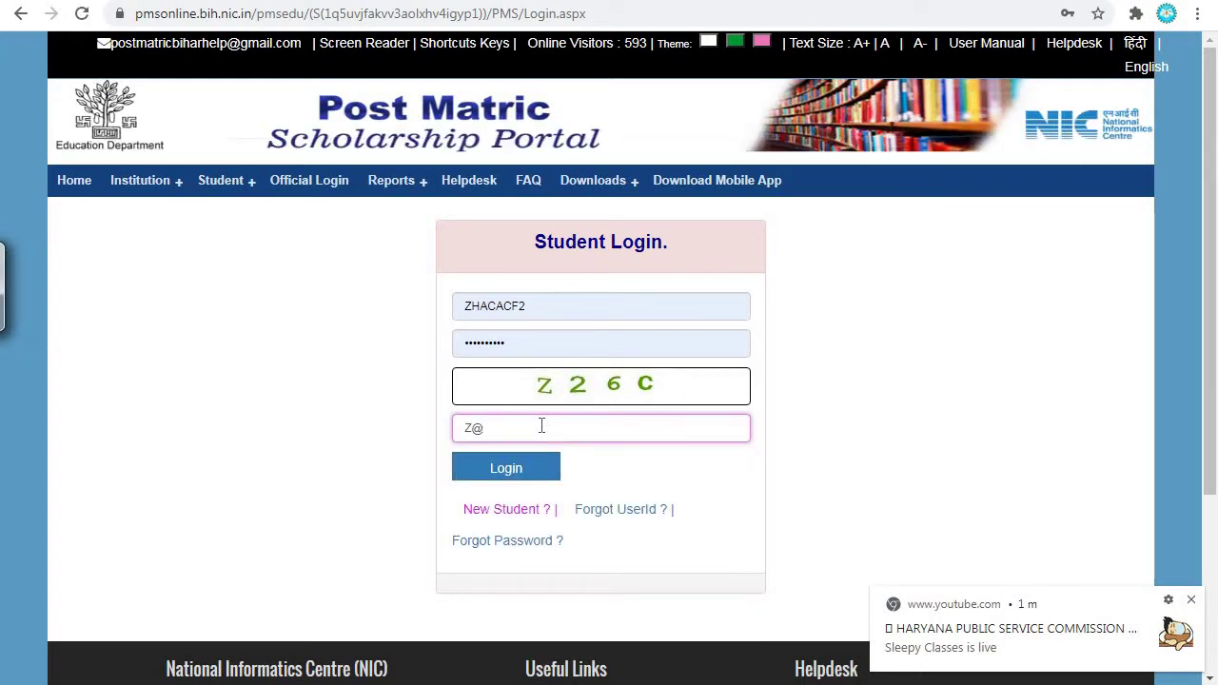
{"action": "key", "text": "BackSpace"}
{"action": "type", "text": "2"}
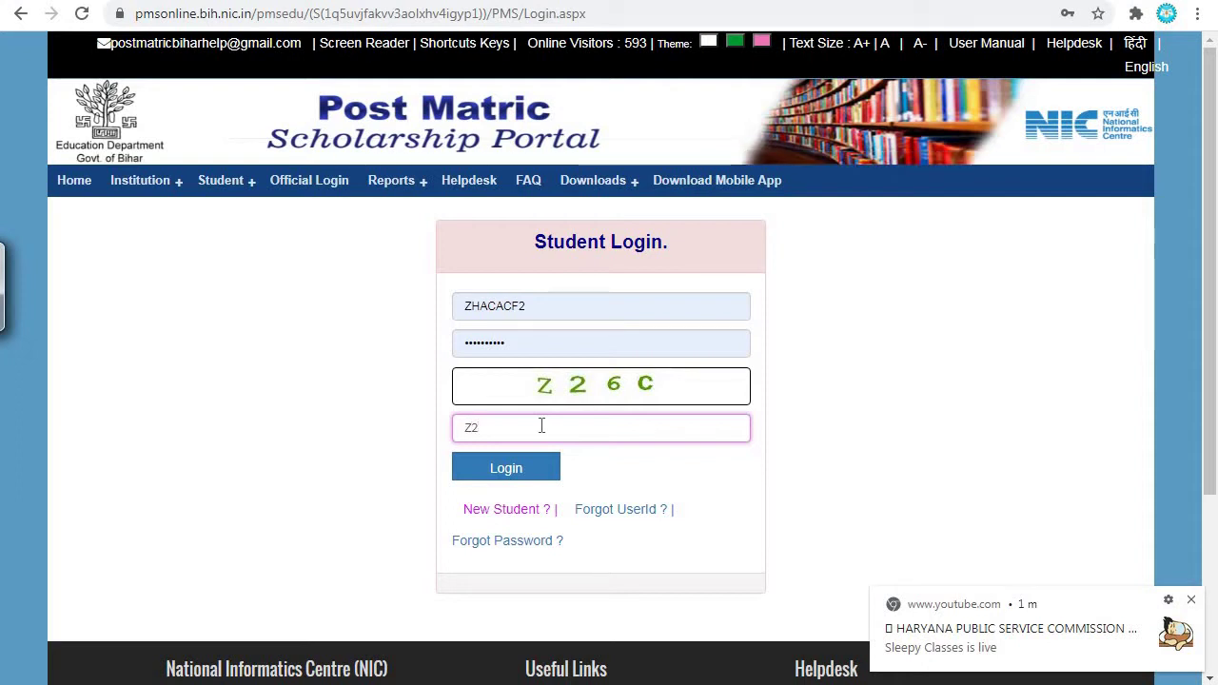
{"action": "type", "text": "7C"}
{"action": "key", "text": "Left"}
{"action": "key", "text": "BackSpace"}
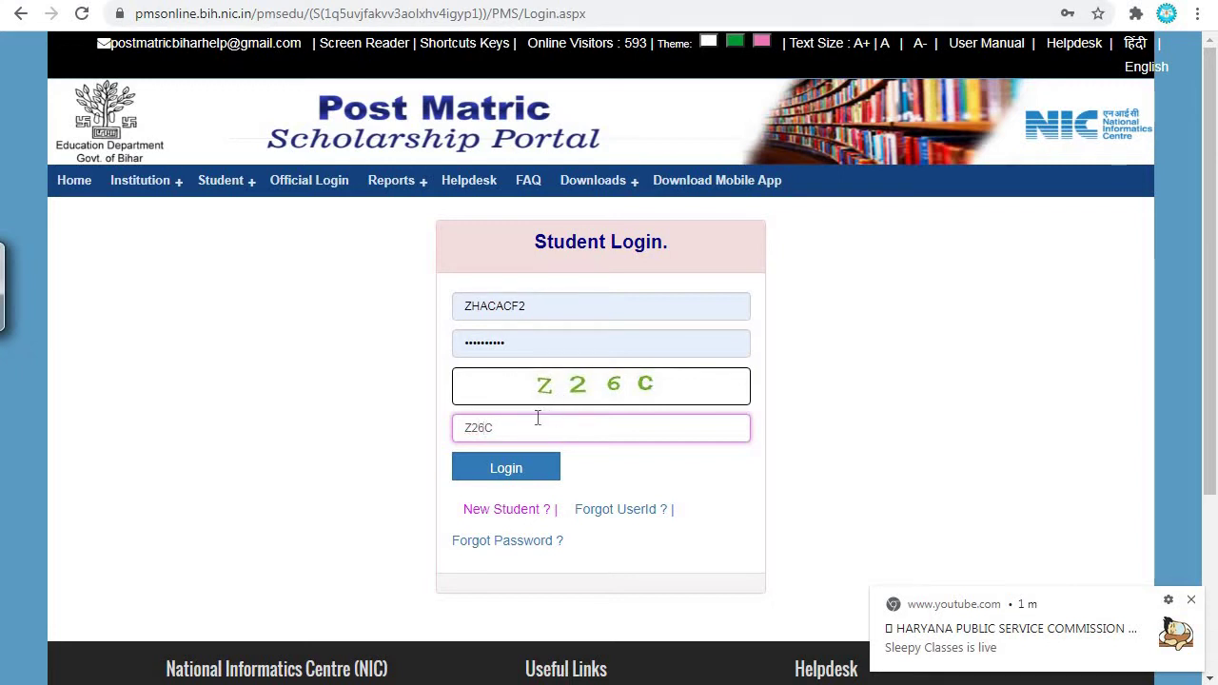
{"action": "type", "text": "6"}
{"action": "left_click", "coordinate": [531, 470]}
{"action": "left_click", "coordinate": [531, 470]}
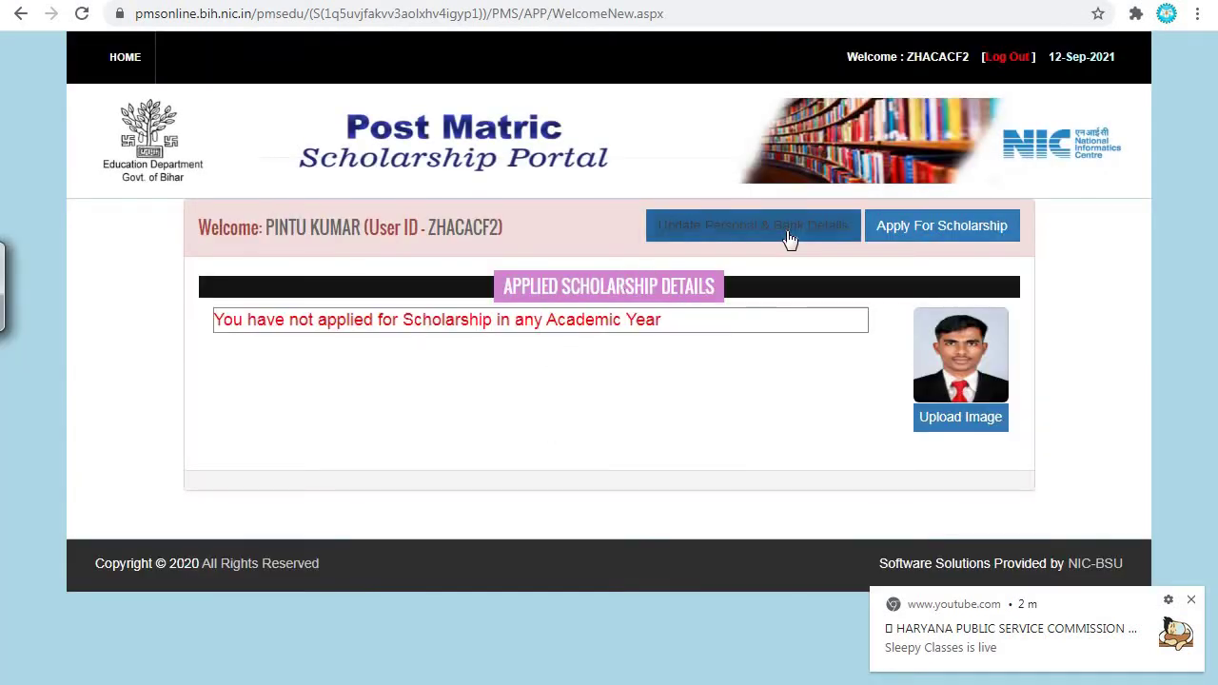
- Start a fresh scholarship application and set the academic year to 2019-2020
{"action": "left_click", "coordinate": [890, 221]}
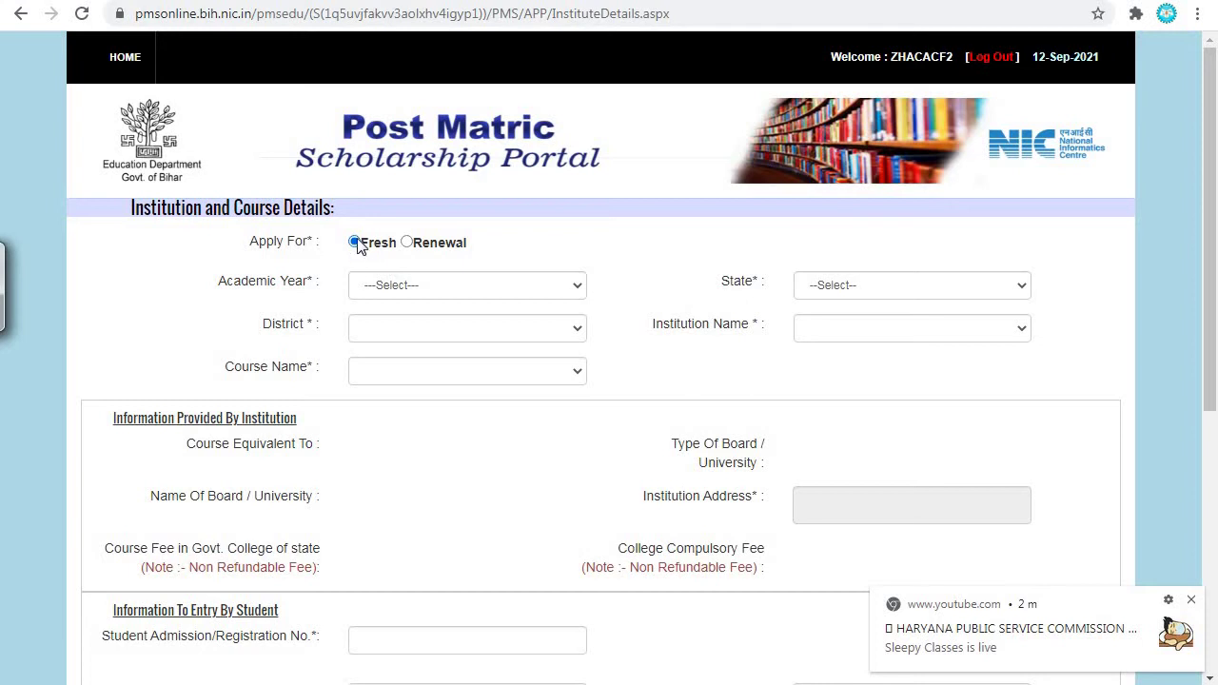
{"action": "left_click", "coordinate": [386, 283]}
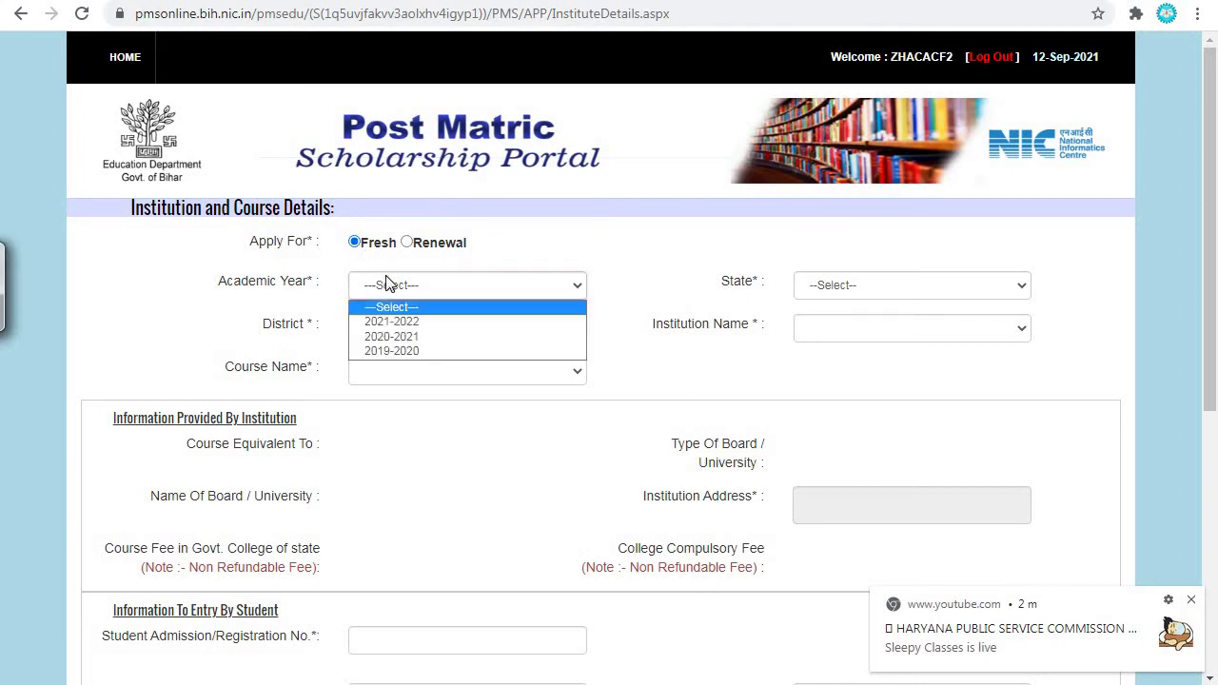
{"action": "left_click", "coordinate": [394, 351]}
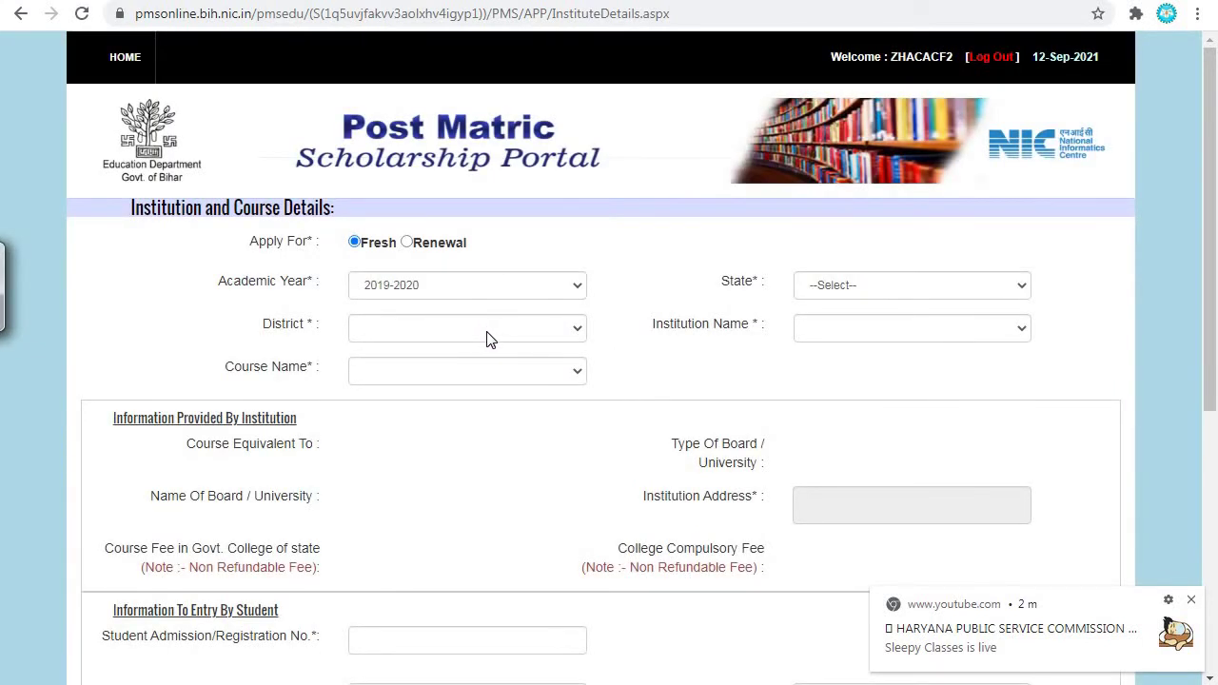
- Set the state in the institution and course details to TAMIL NADU
{"action": "left_click", "coordinate": [486, 340]}
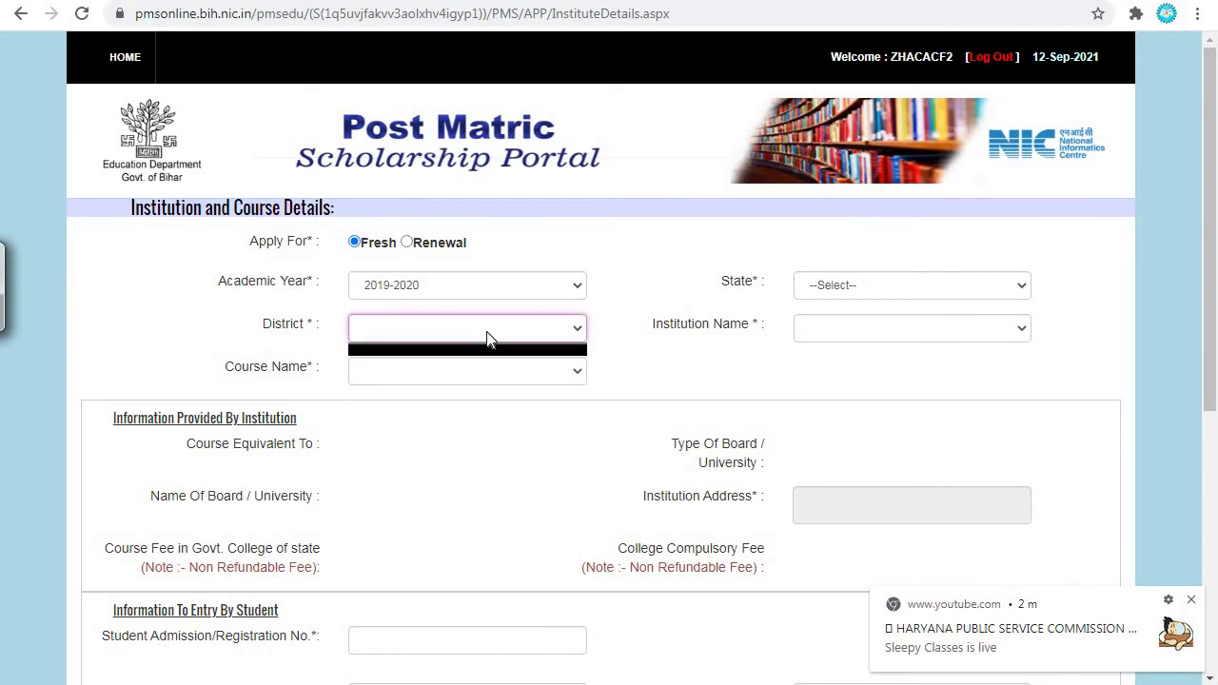
{"action": "left_click", "coordinate": [486, 340]}
{"action": "left_click", "coordinate": [938, 287]}
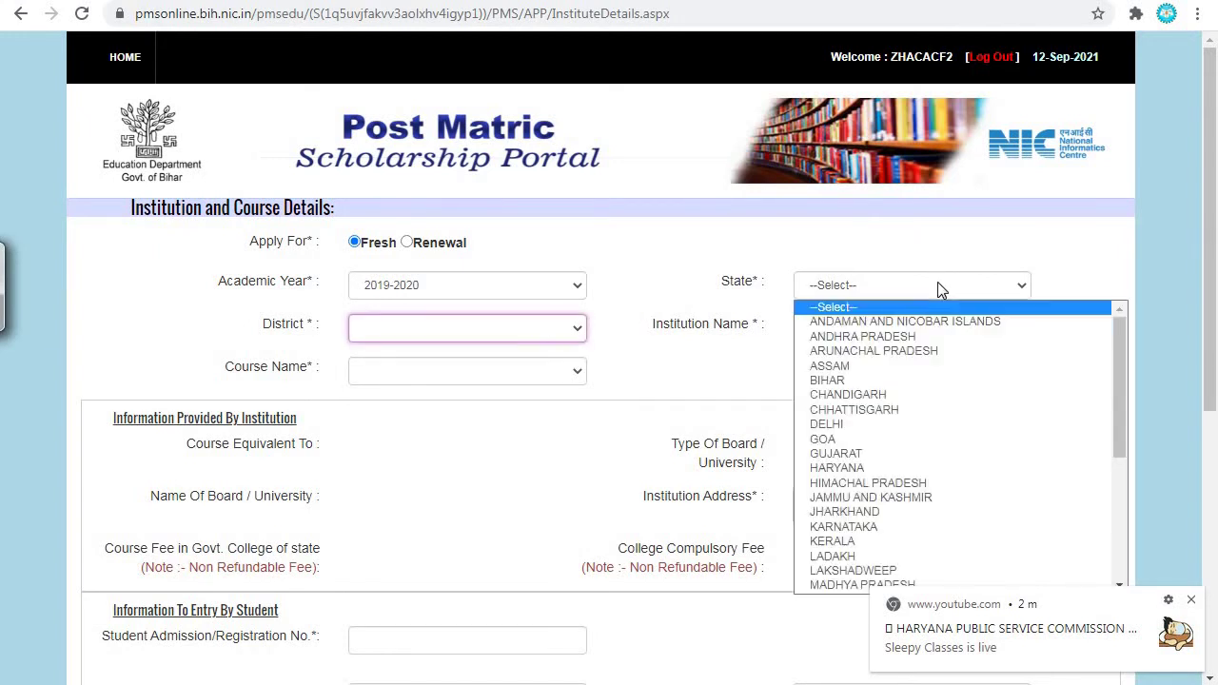
{"action": "scroll", "coordinate": [954, 455], "scroll_direction": "down", "scroll_amount": 3}
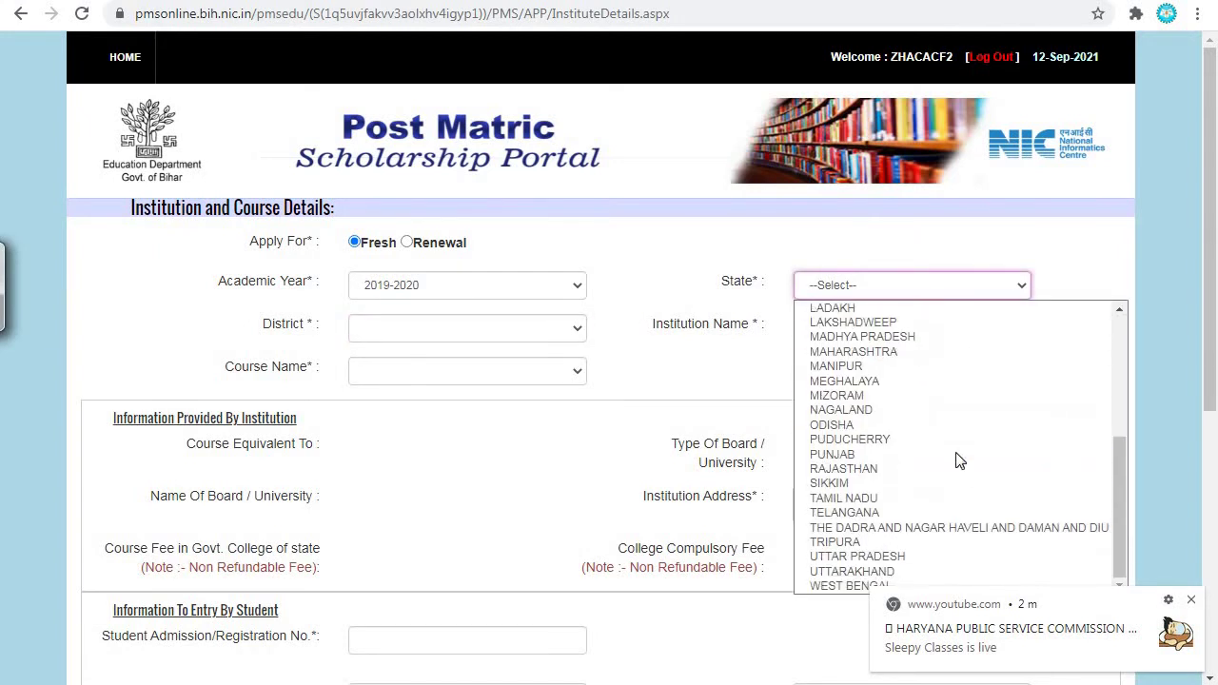
{"action": "left_click", "coordinate": [948, 504]}
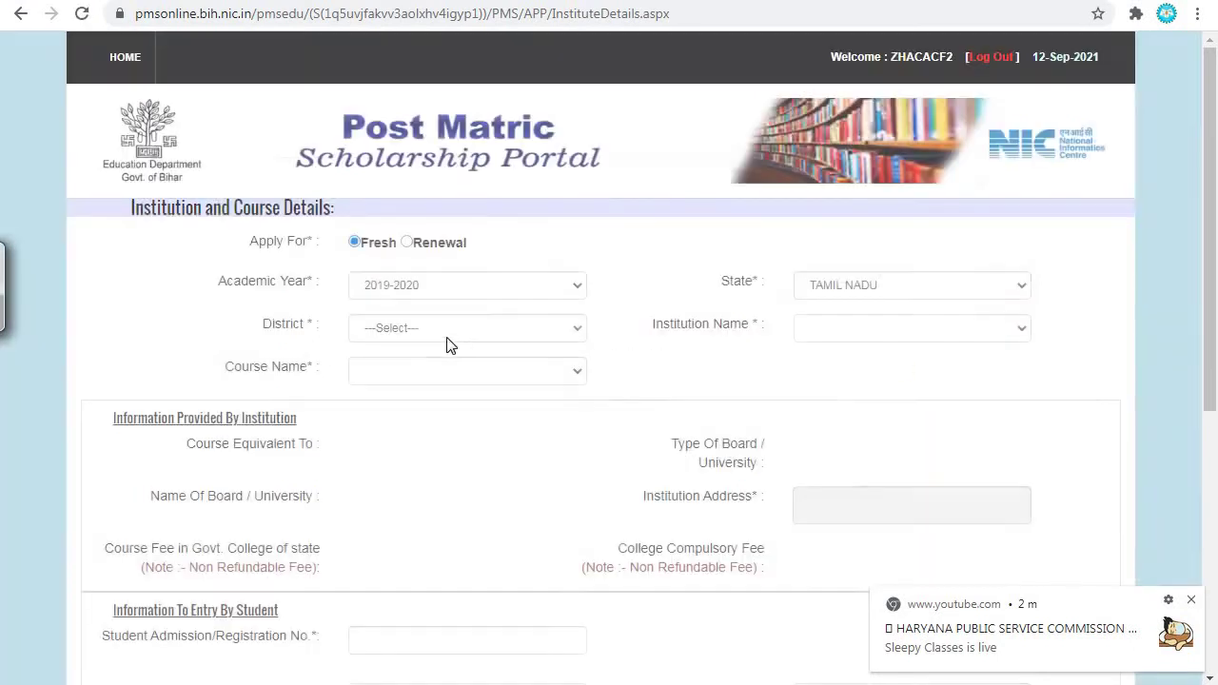
- Complete the institution selection with district KANCHIPURAM, KCG College of Technology and the course BE AERONAUTICAL ENGINEERING
{"action": "left_click", "coordinate": [498, 339]}
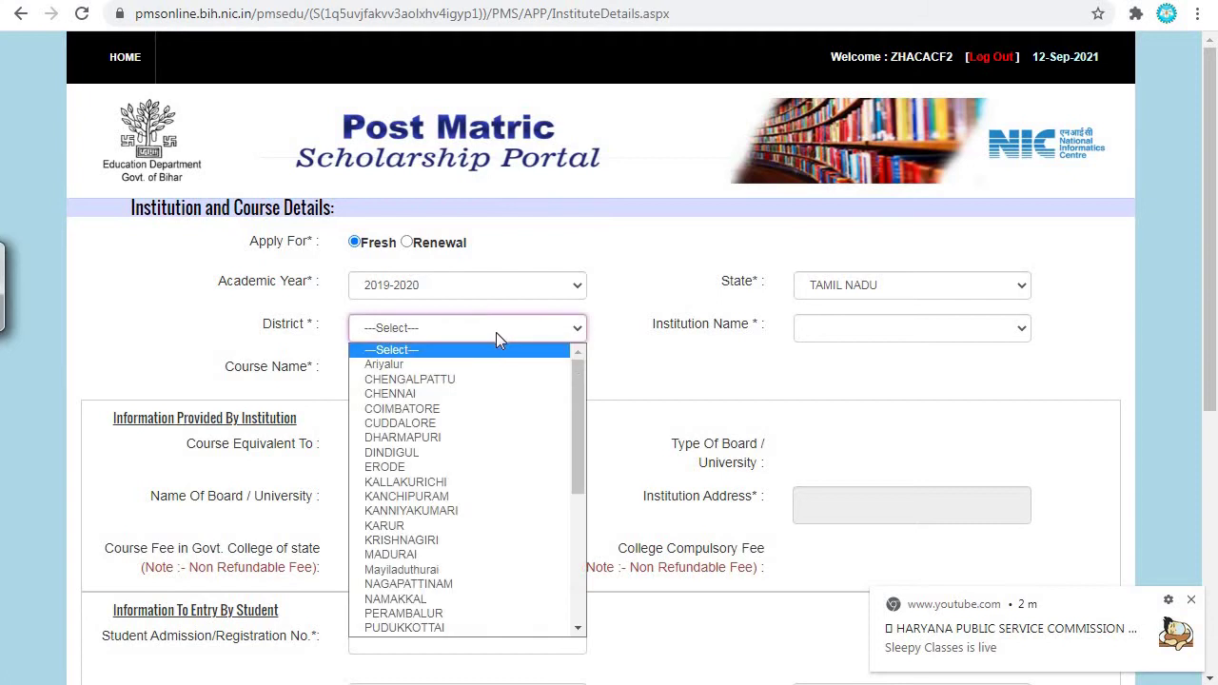
{"action": "left_click", "coordinate": [515, 500]}
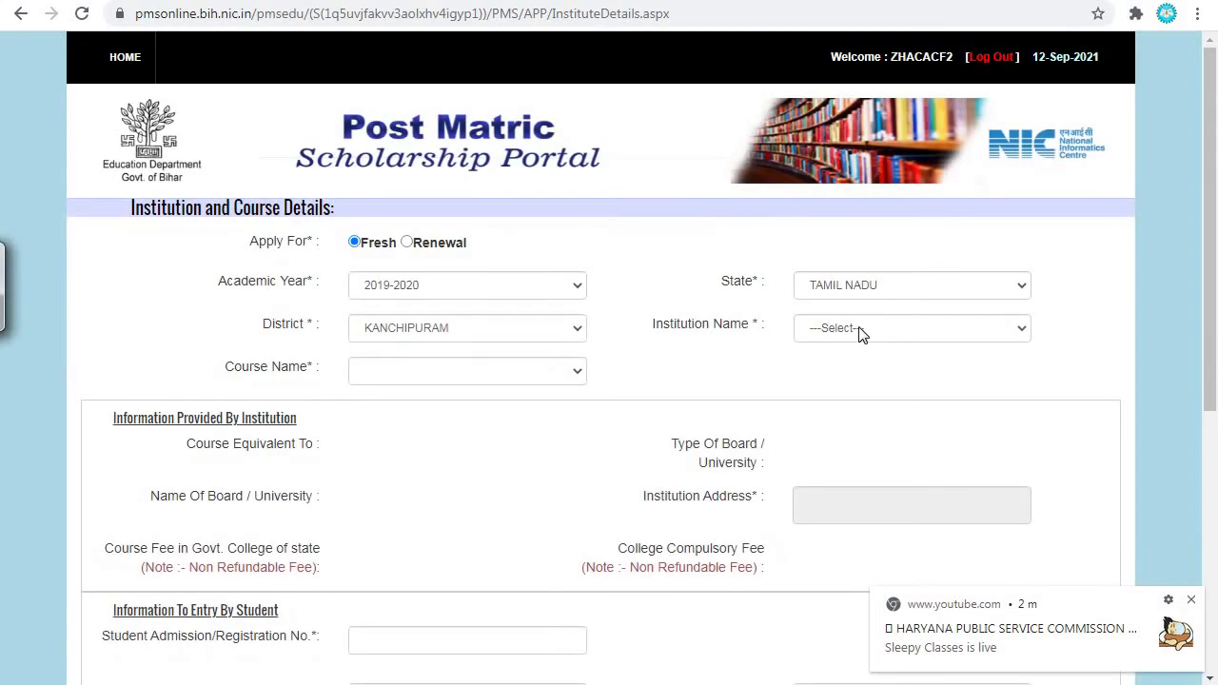
{"action": "left_click", "coordinate": [858, 329]}
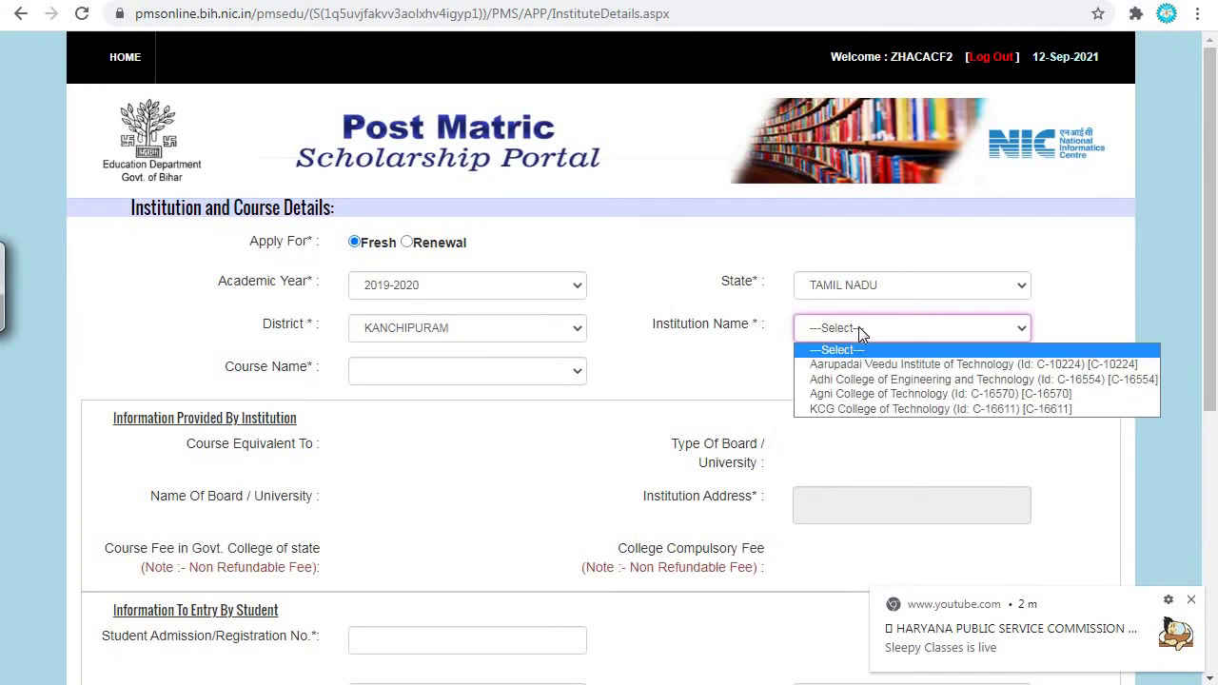
{"action": "left_click", "coordinate": [869, 406]}
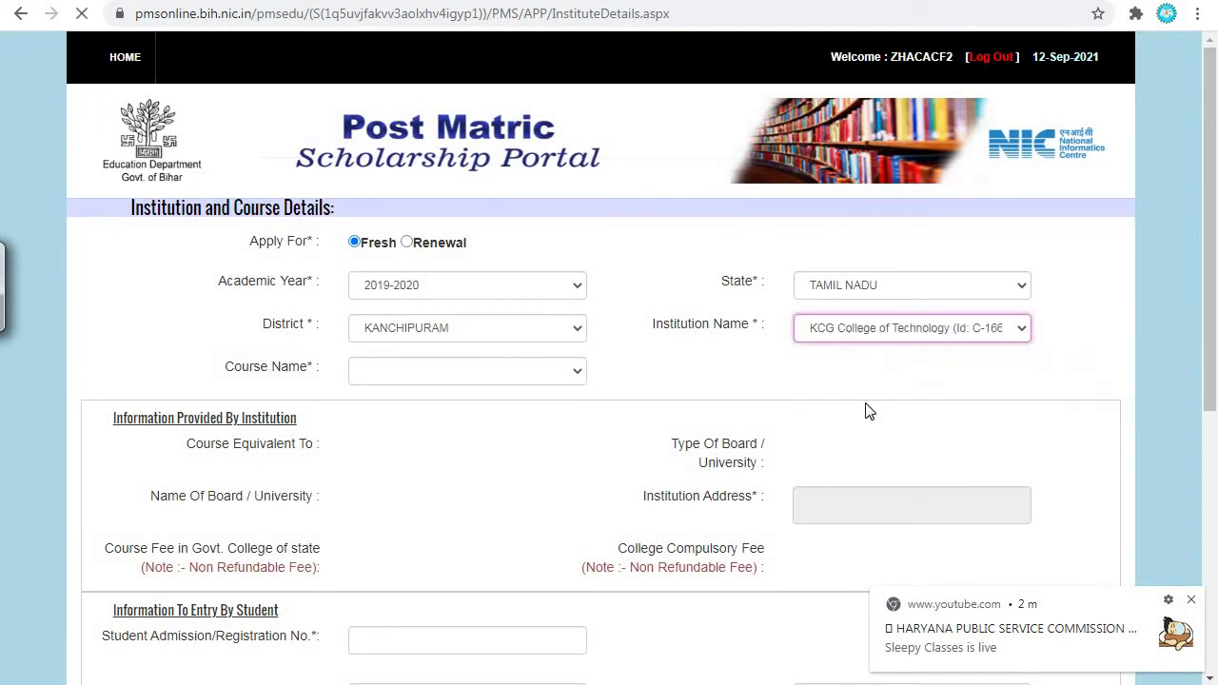
{"action": "left_click", "coordinate": [449, 372]}
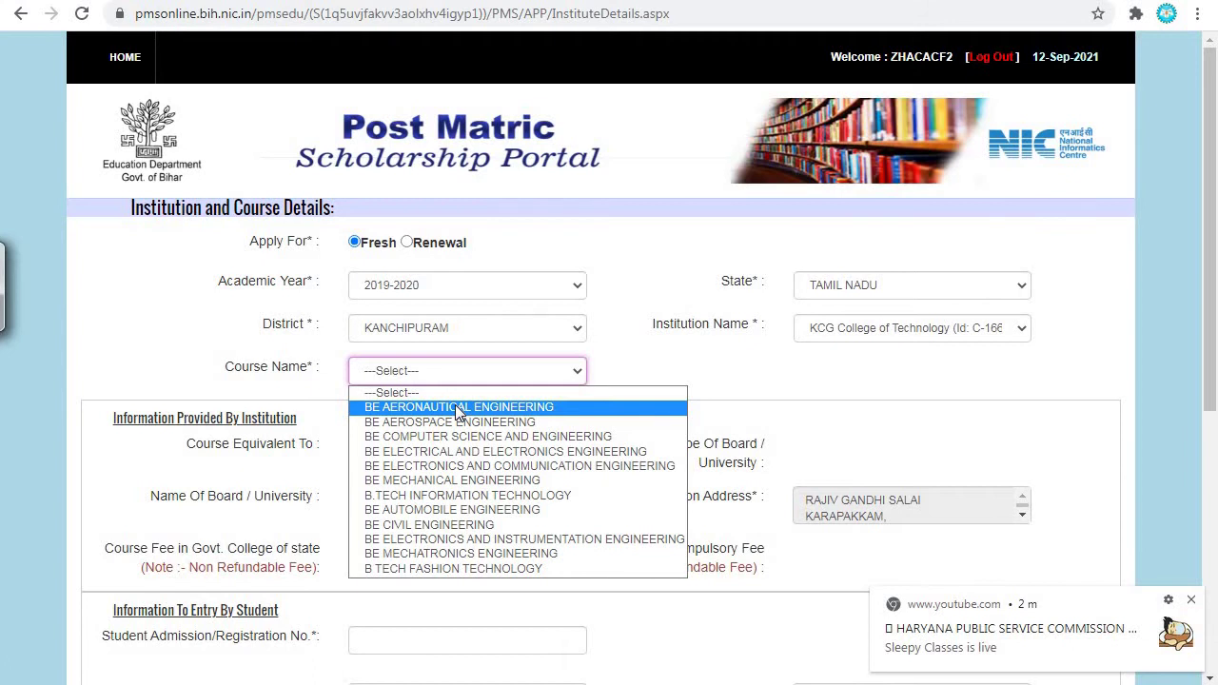
{"action": "left_click", "coordinate": [458, 407]}
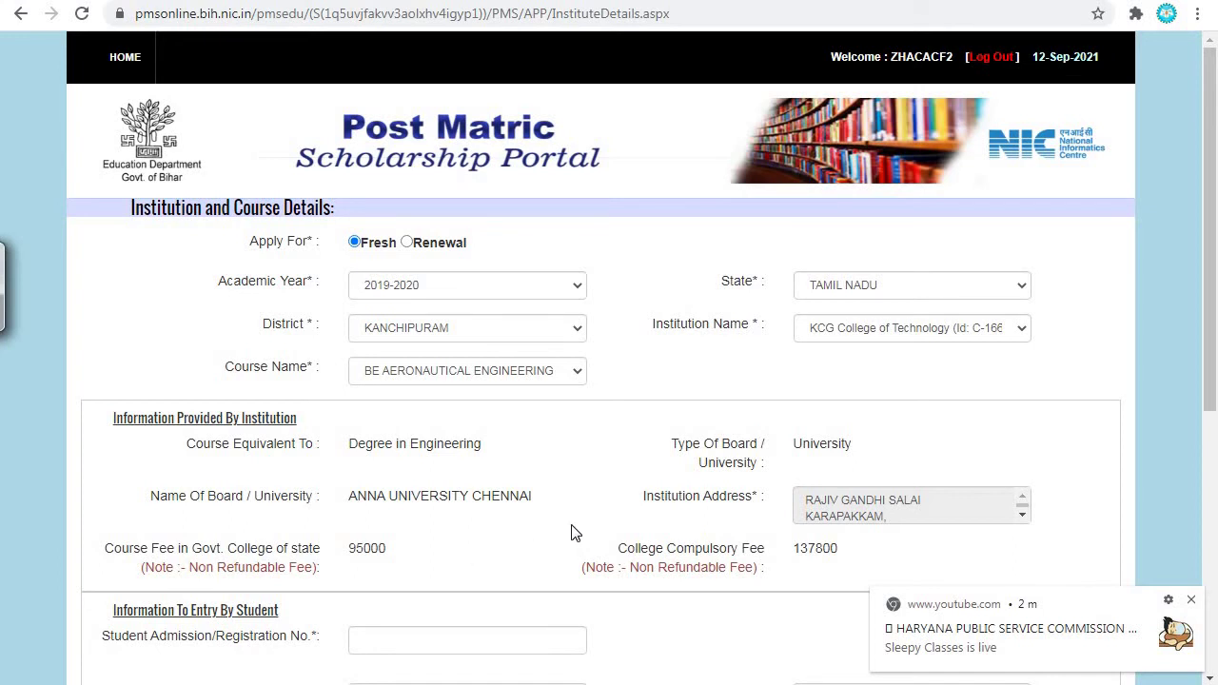
- Set the present year to 3 in the information the student has to enter
{"action": "scroll", "coordinate": [571, 530], "scroll_direction": "down", "scroll_amount": 1}
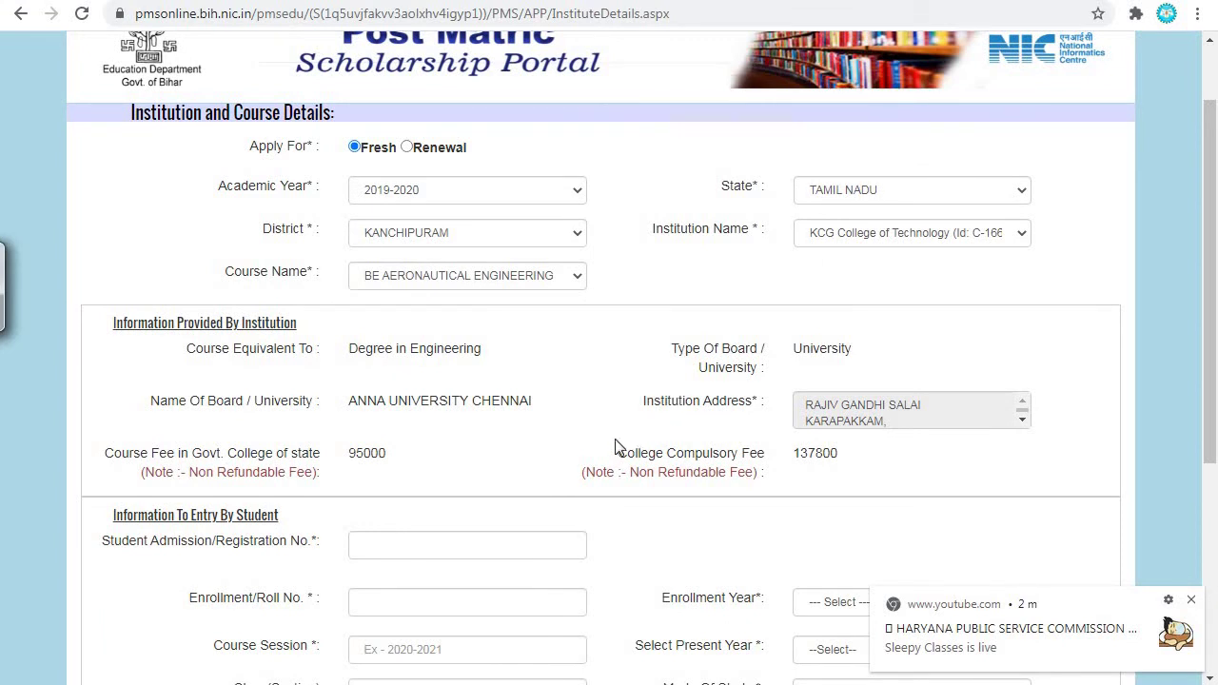
{"action": "scroll", "coordinate": [497, 520], "scroll_direction": "down", "scroll_amount": 2}
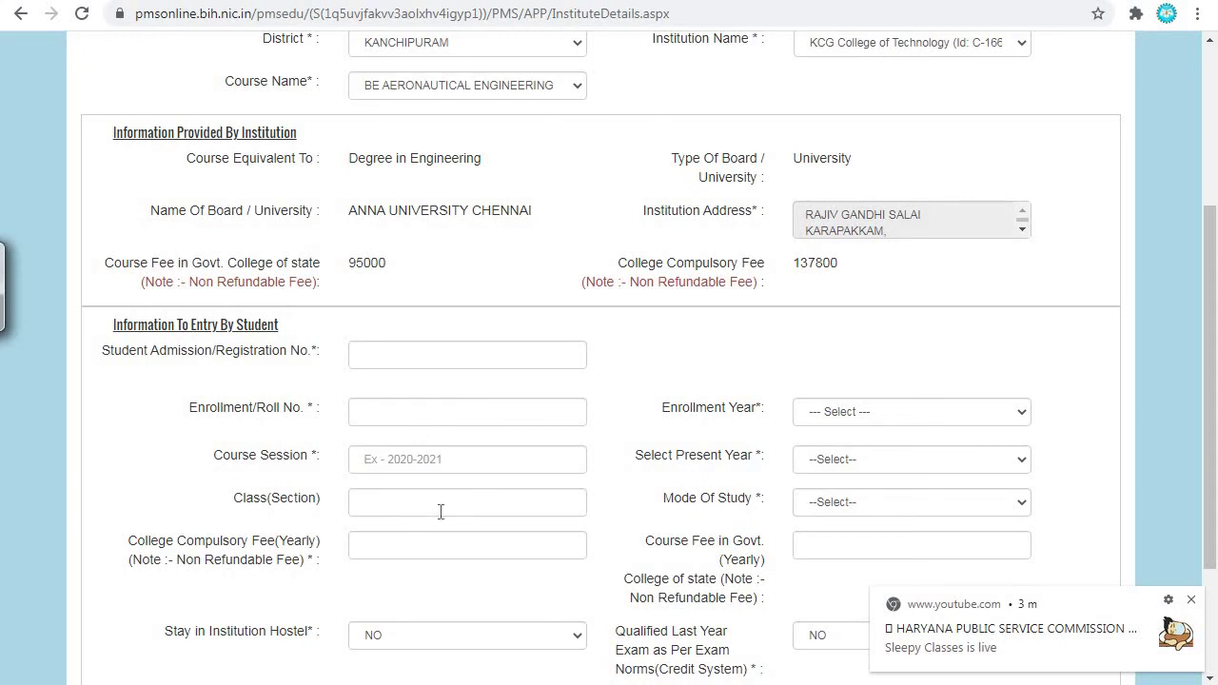
{"action": "scroll", "coordinate": [441, 512], "scroll_direction": "down", "scroll_amount": 2}
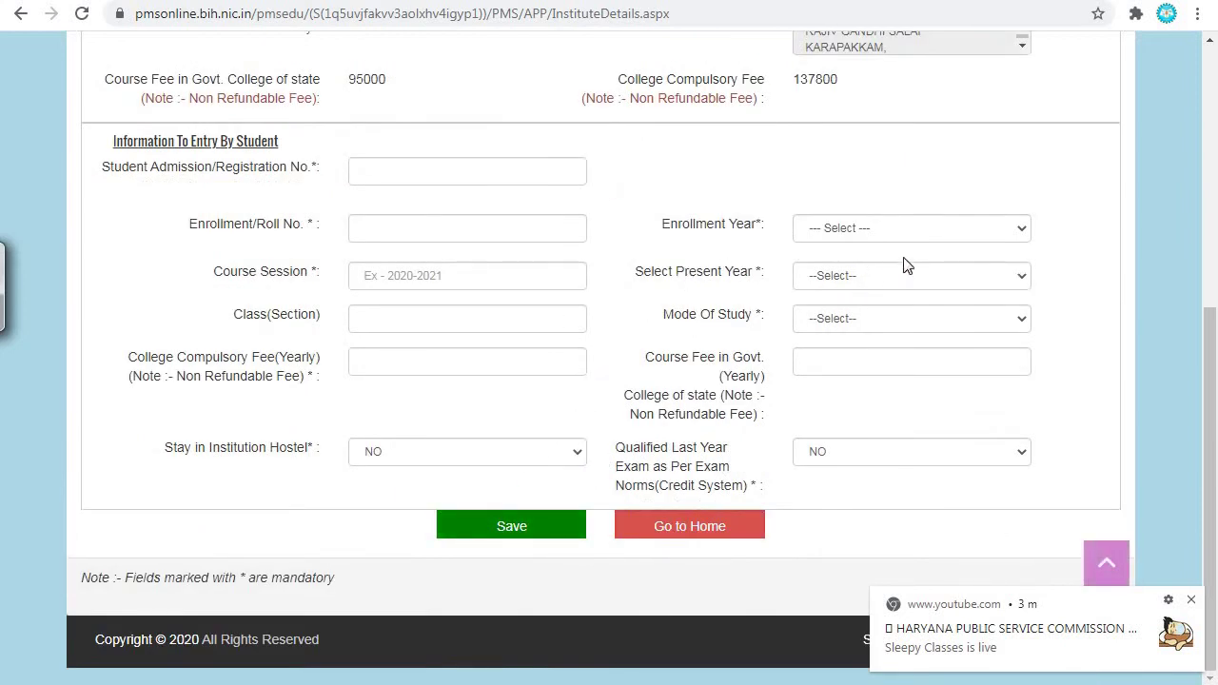
{"action": "left_click", "coordinate": [860, 281]}
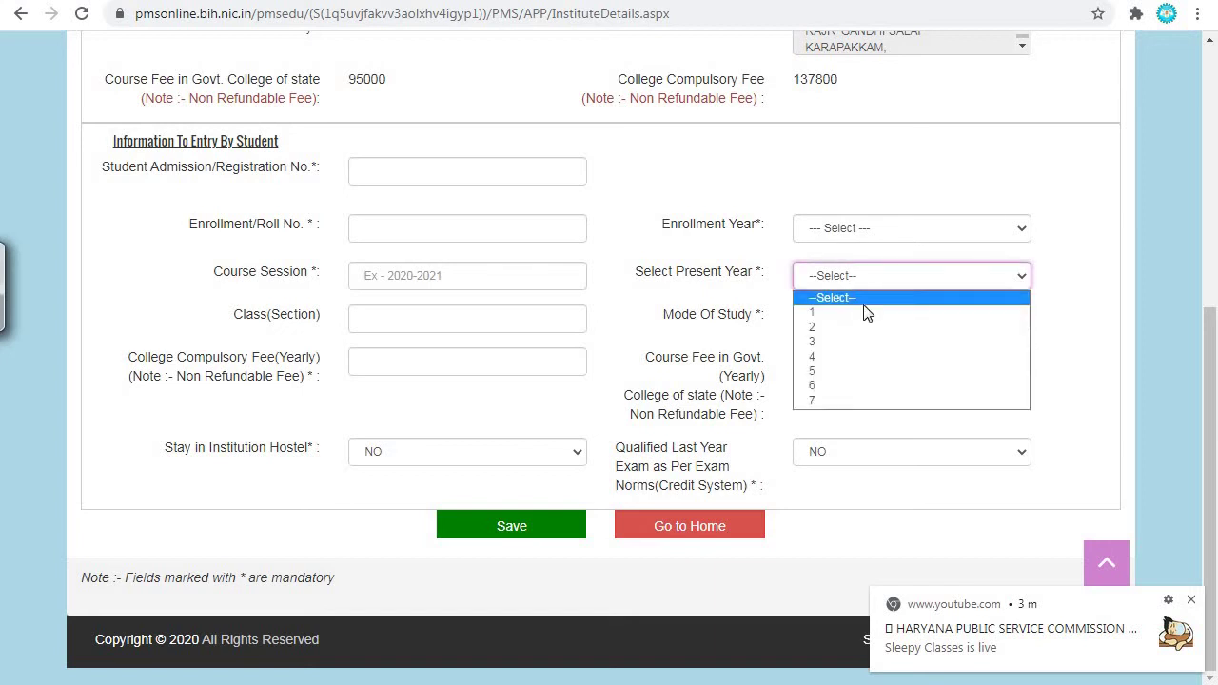
{"action": "left_click", "coordinate": [828, 342]}
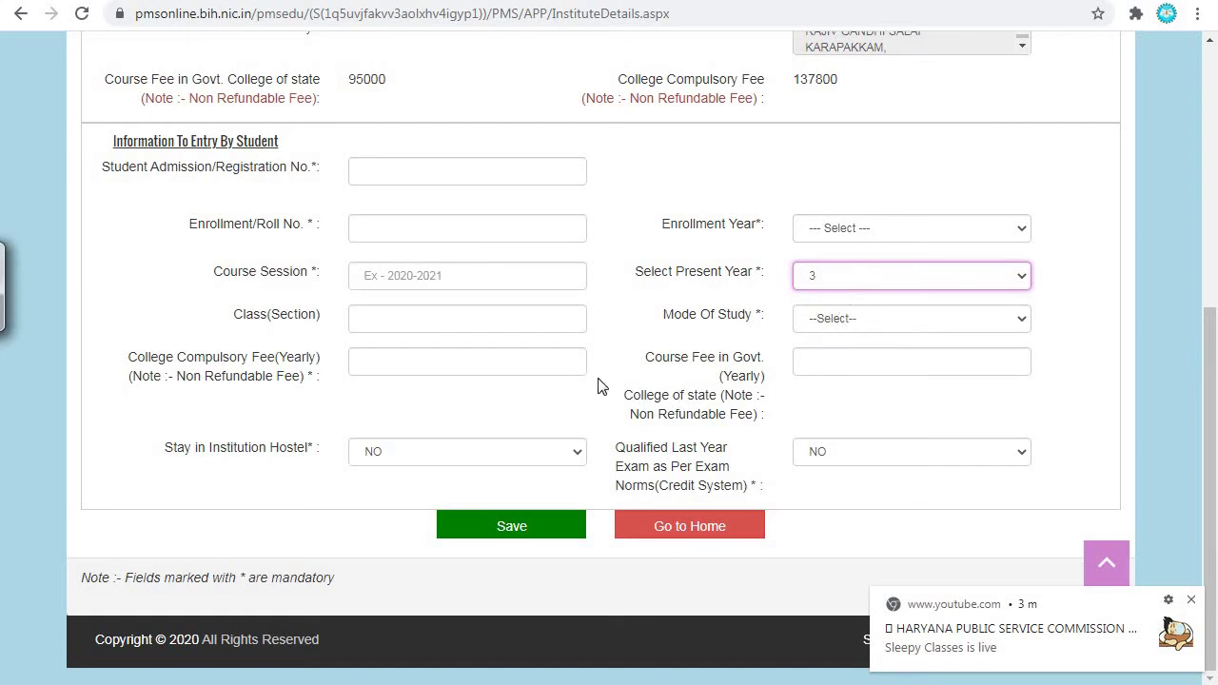
- Keep Stay in Institution Hostel set to NO and try to save the institution and course details
{"action": "left_click", "coordinate": [415, 454]}
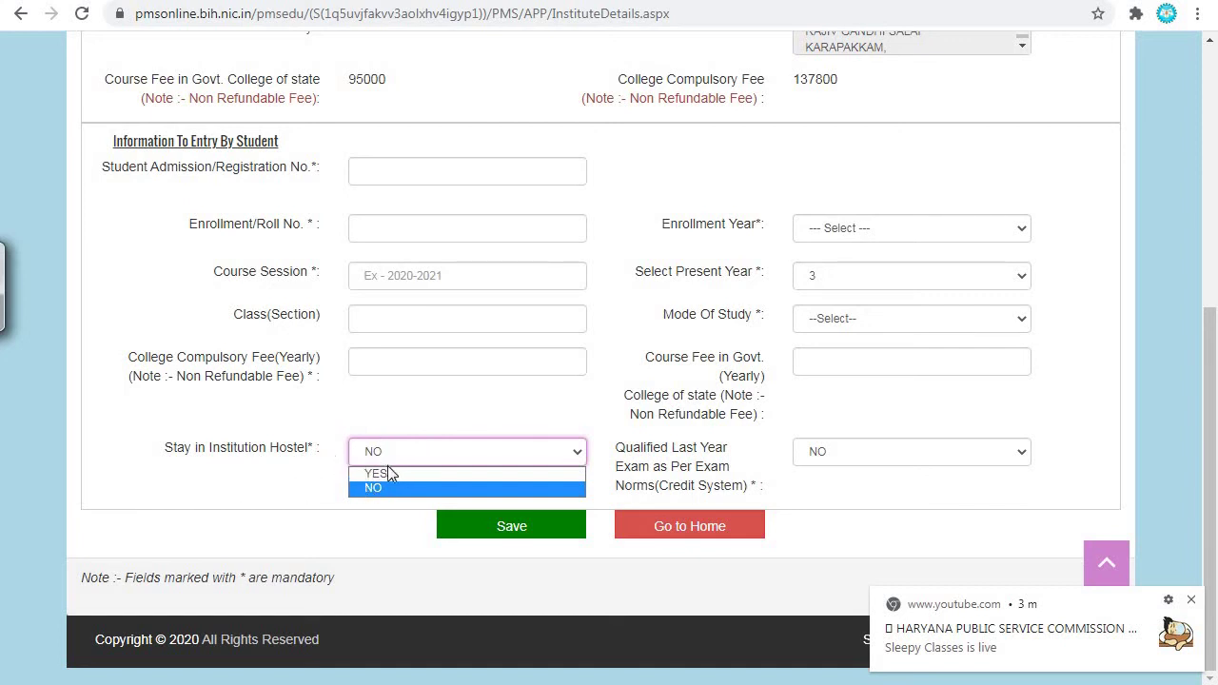
{"action": "left_click", "coordinate": [454, 401]}
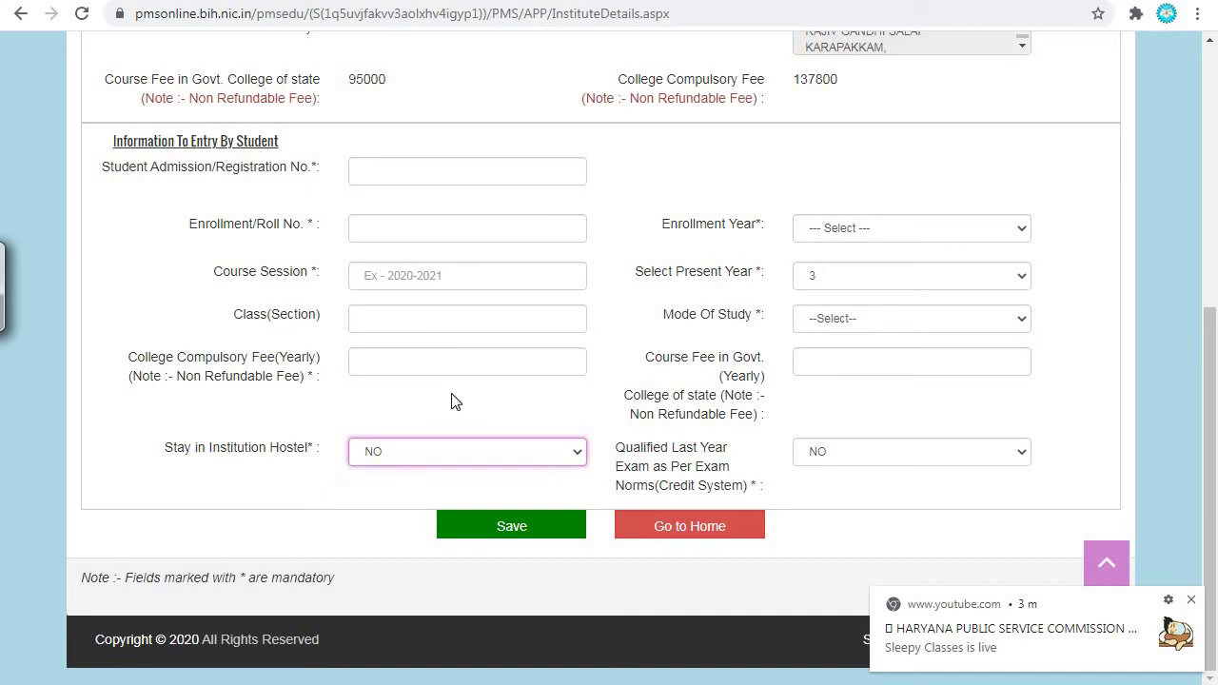
{"action": "left_click", "coordinate": [481, 519]}
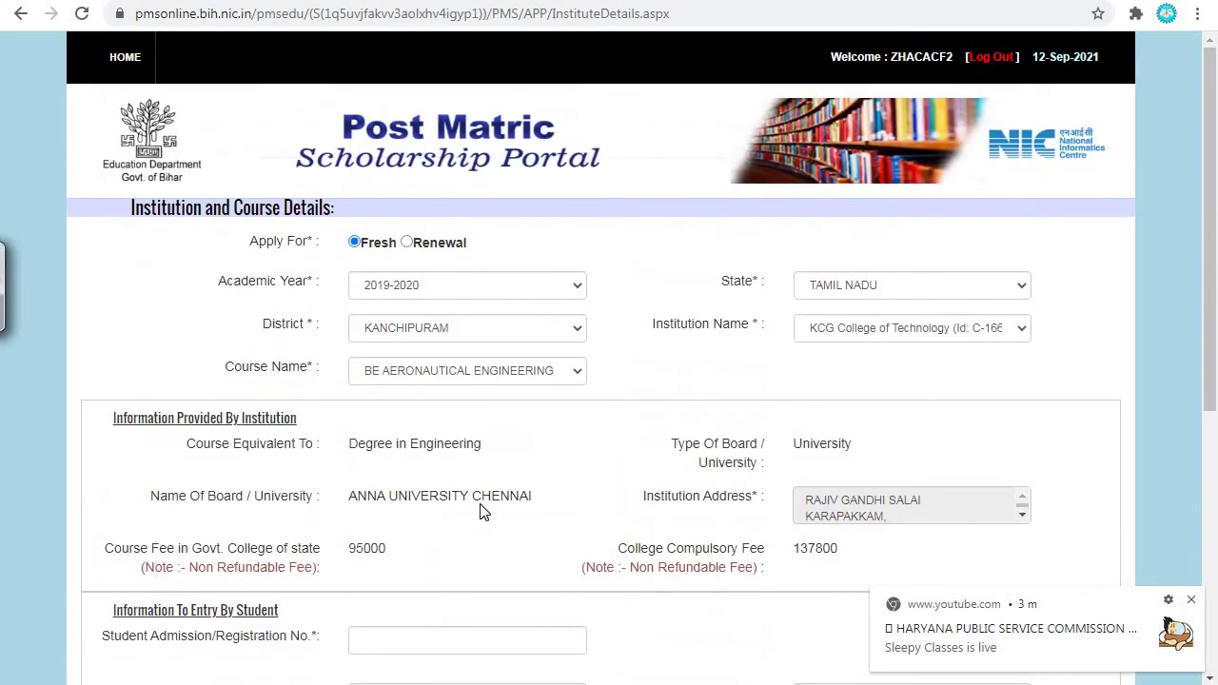
- Review the whole form, from the institution and course details to the student's own entry fields
{"action": "scroll", "coordinate": [534, 447], "scroll_direction": "down", "scroll_amount": 1}
{"action": "scroll", "coordinate": [535, 444], "scroll_direction": "down", "scroll_amount": 3}
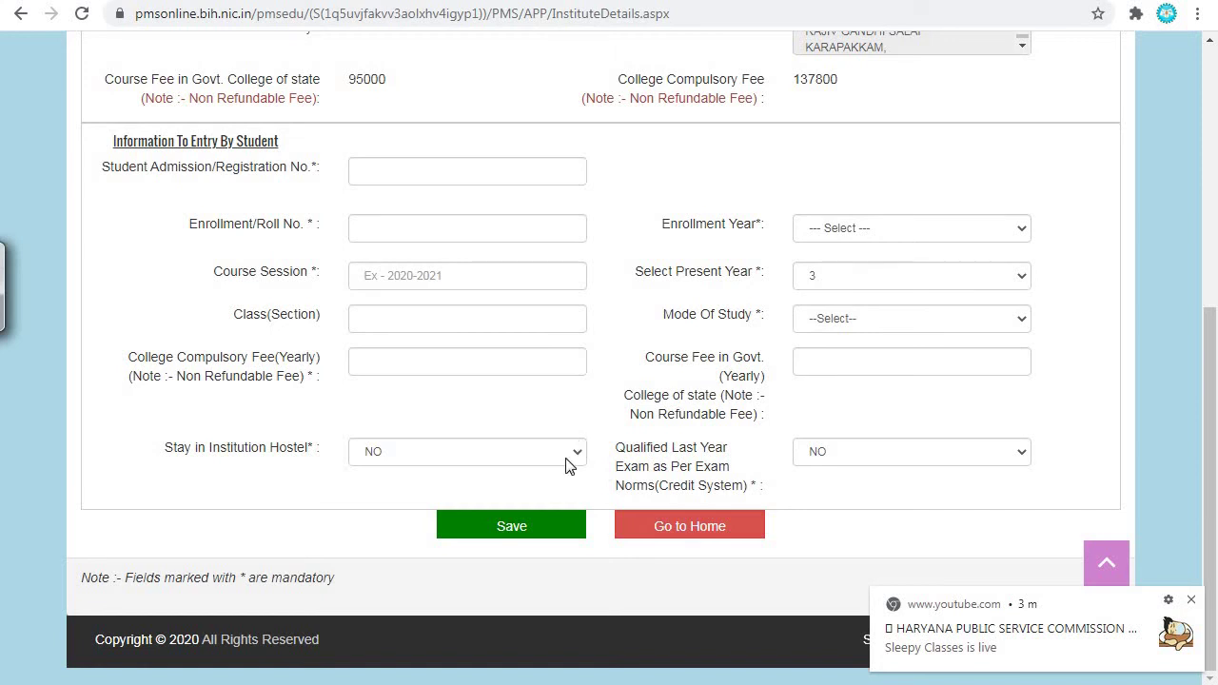
{"action": "scroll", "coordinate": [535, 453], "scroll_direction": "up", "scroll_amount": 5}
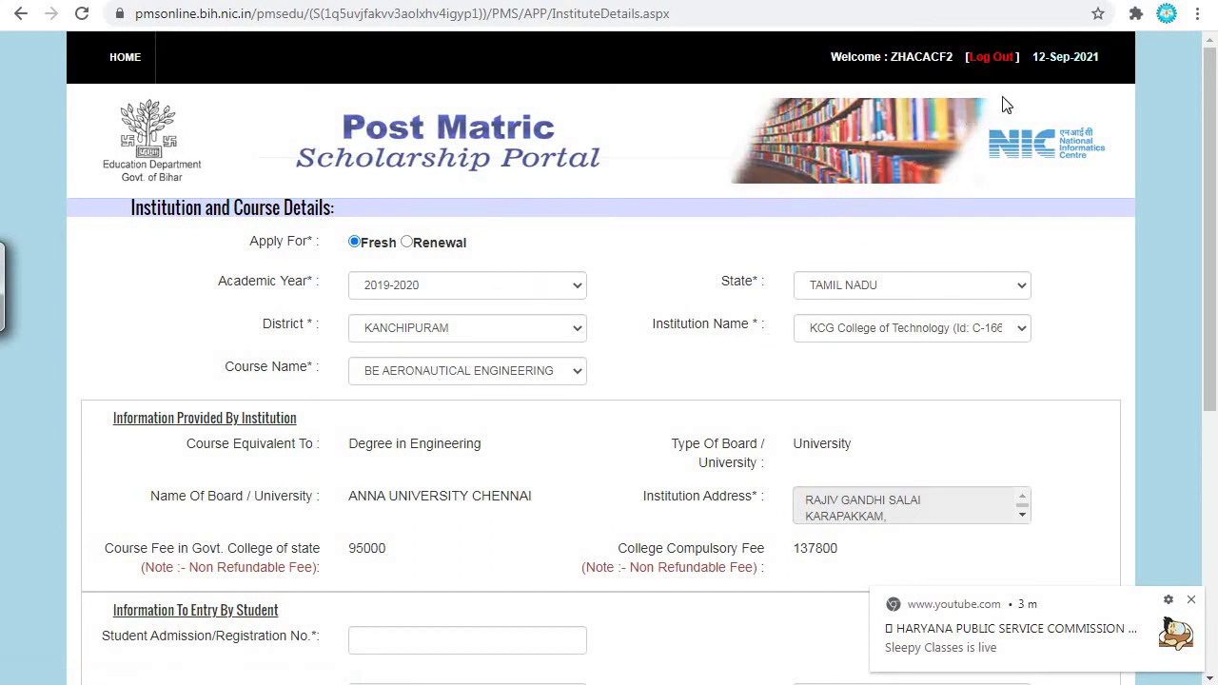
{"action": "scroll", "coordinate": [785, 360], "scroll_direction": "down", "scroll_amount": 5}
{"action": "scroll", "coordinate": [786, 360], "scroll_direction": "up", "scroll_amount": 5}
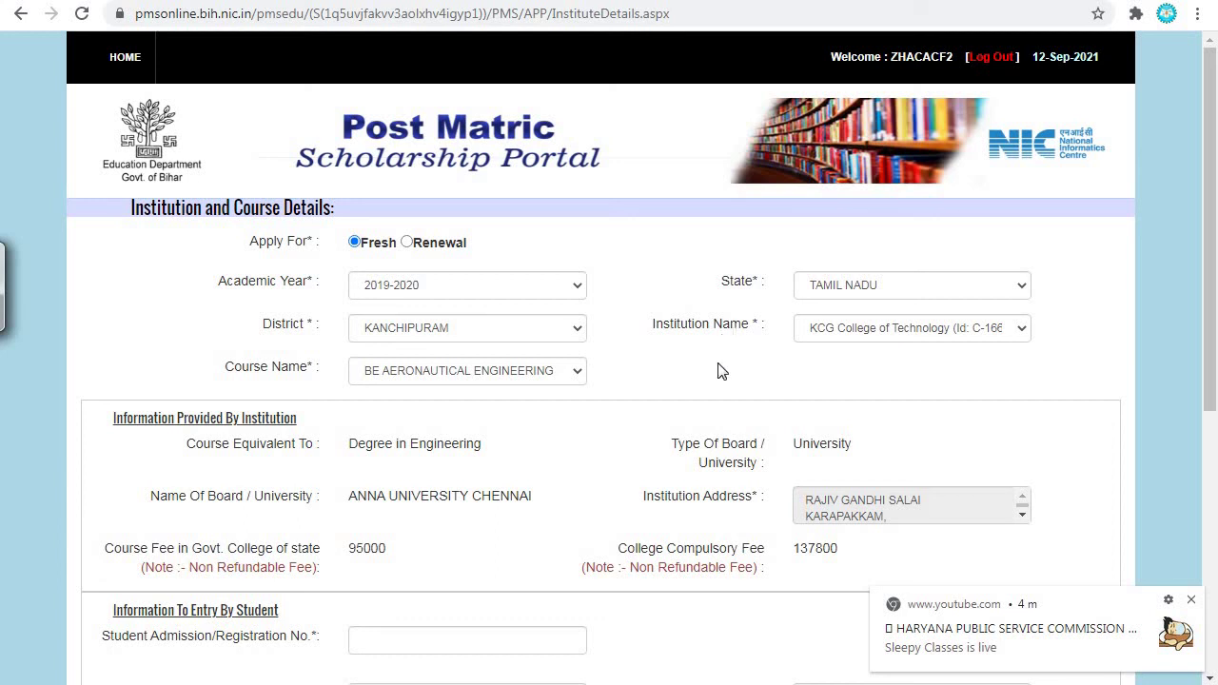
{"action": "scroll", "coordinate": [718, 371], "scroll_direction": "down", "scroll_amount": 5}
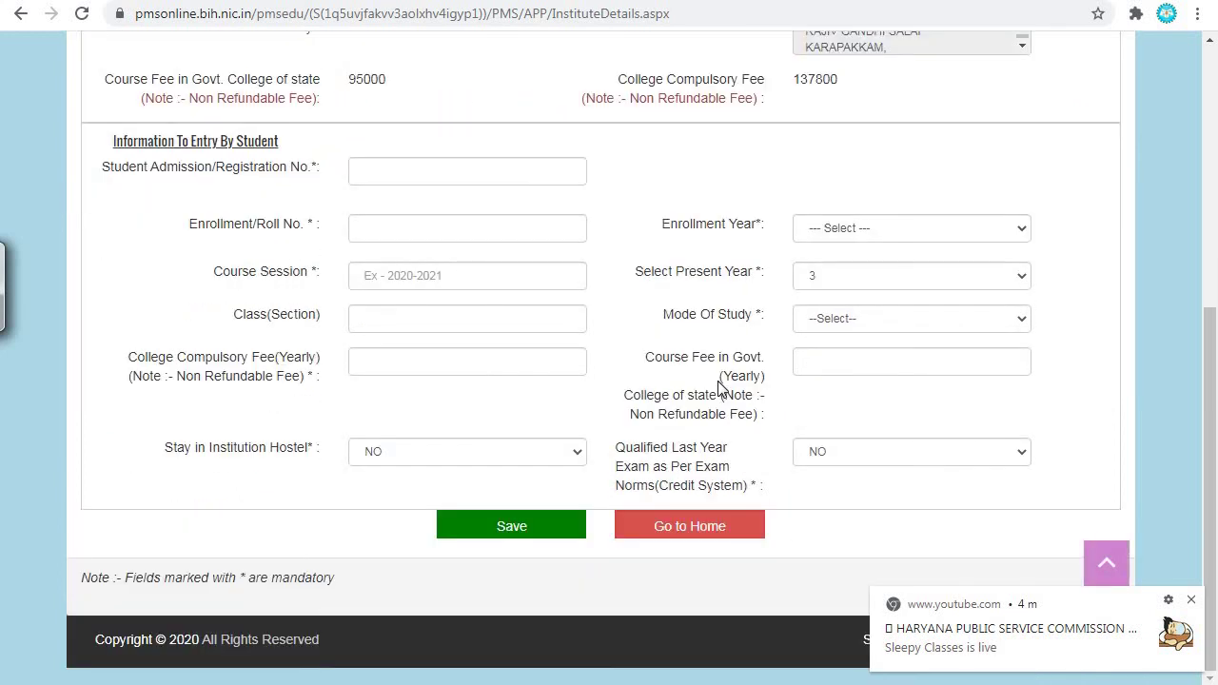
{"action": "scroll", "coordinate": [670, 396], "scroll_direction": "up", "scroll_amount": 5}
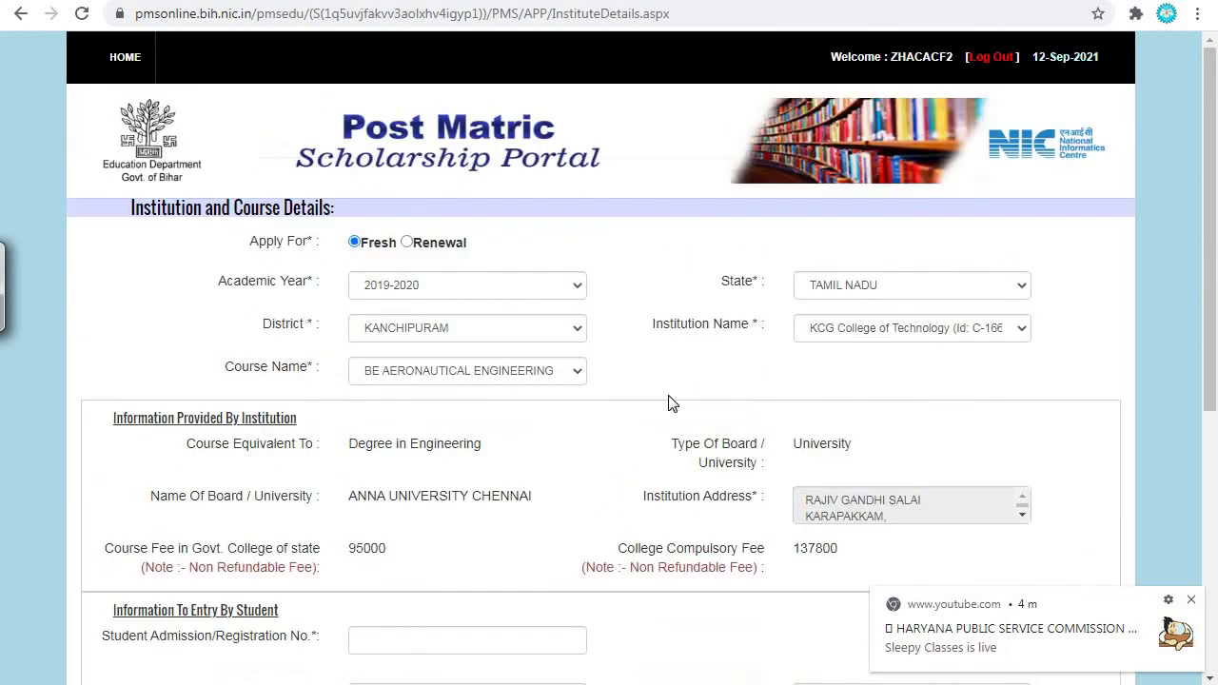
{"action": "scroll", "coordinate": [667, 398], "scroll_direction": "down", "scroll_amount": 5}
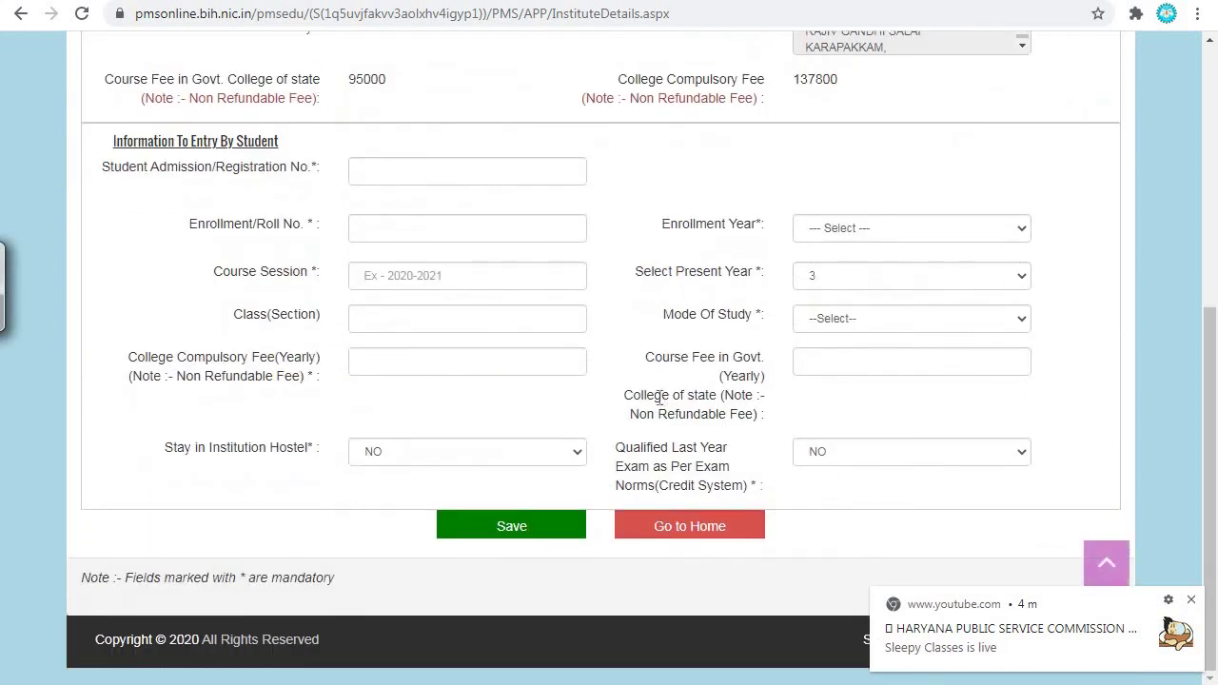